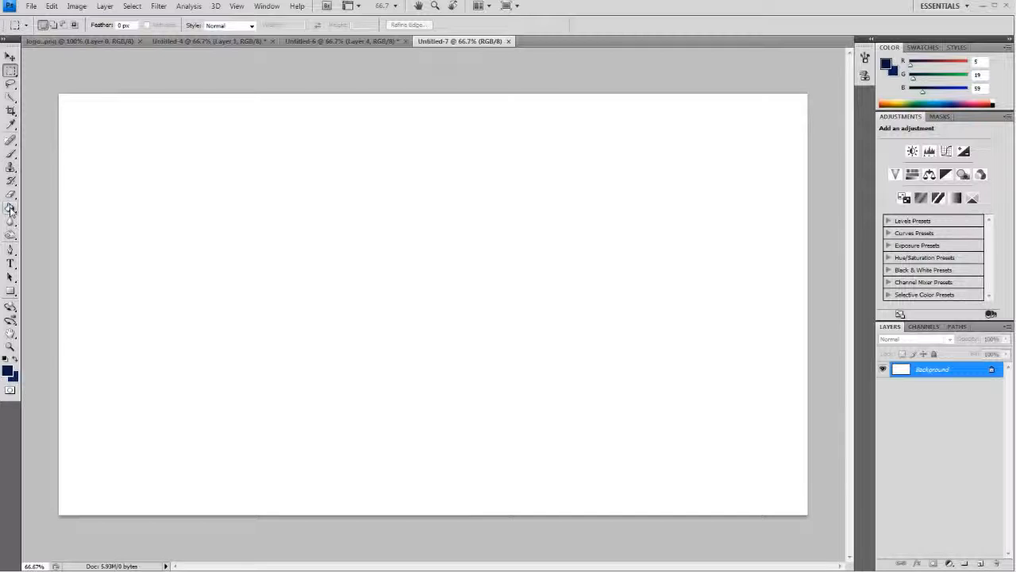
- Fill the entire white Background layer with dark navy (RGB 5, 19, 59) using the Paint Bucket
click(10, 208)
click(229, 230)
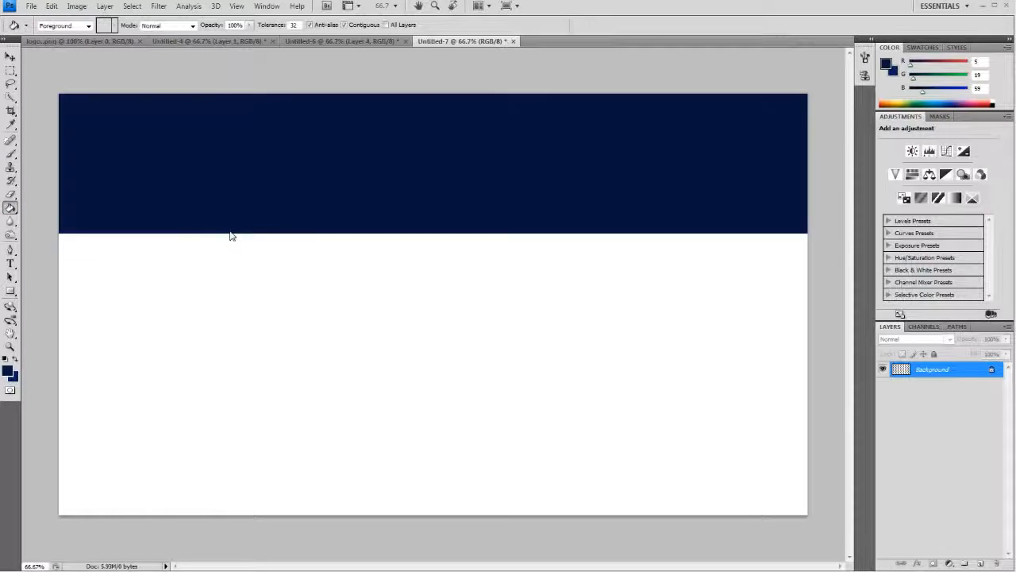
click(232, 236)
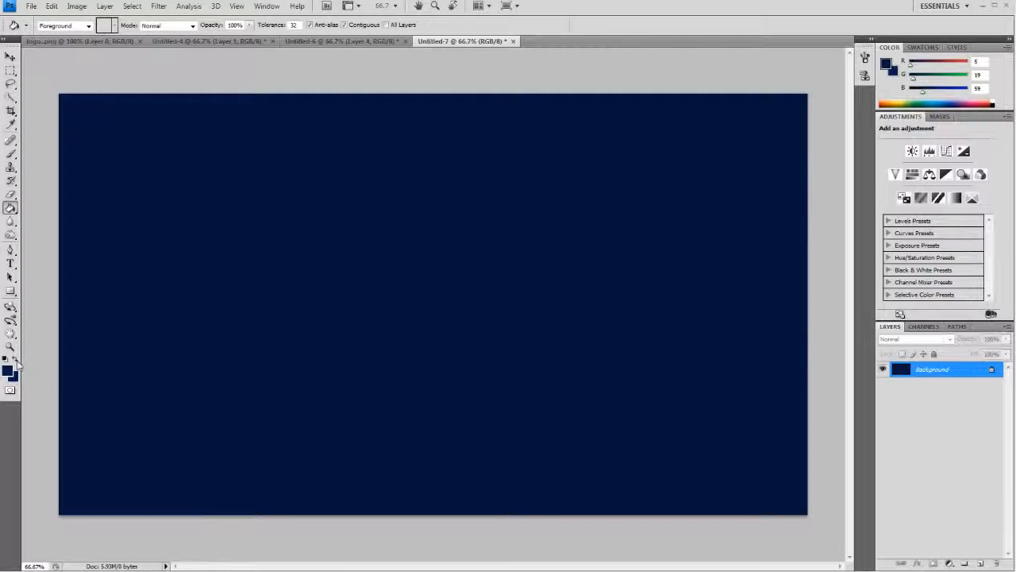
- Brush diagonal streaks of lighter blue (RGB 6, 27, 90) across the background with a 102 px brush at 26% opacity
click(16, 361)
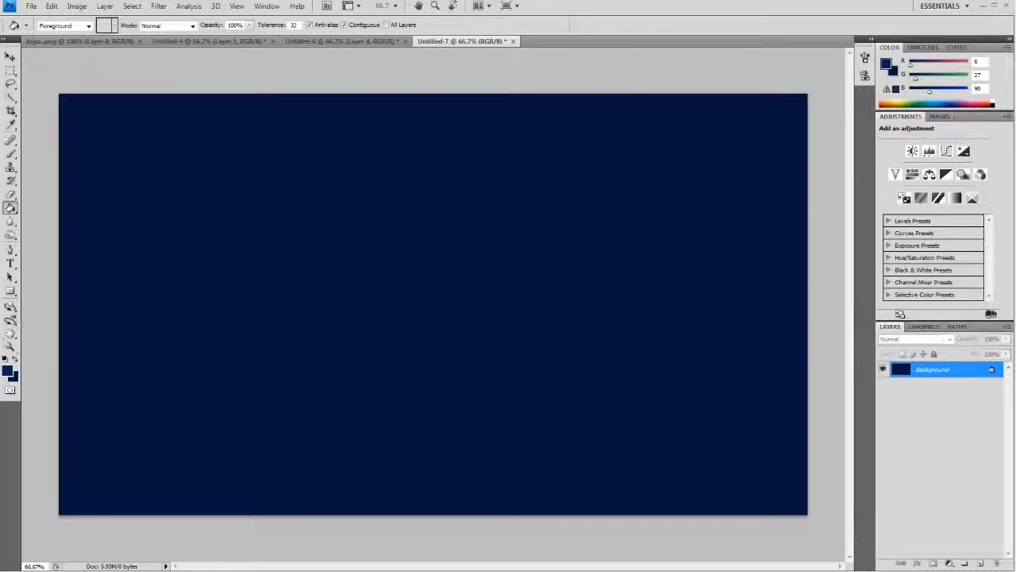
click(10, 153)
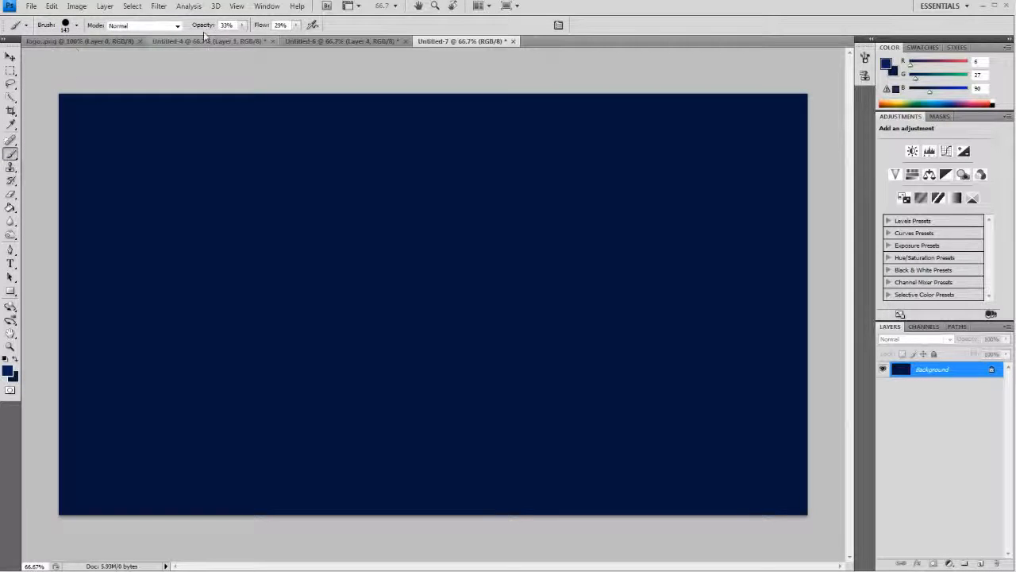
click(242, 24)
drag(243, 38, 239, 39)
click(245, 25)
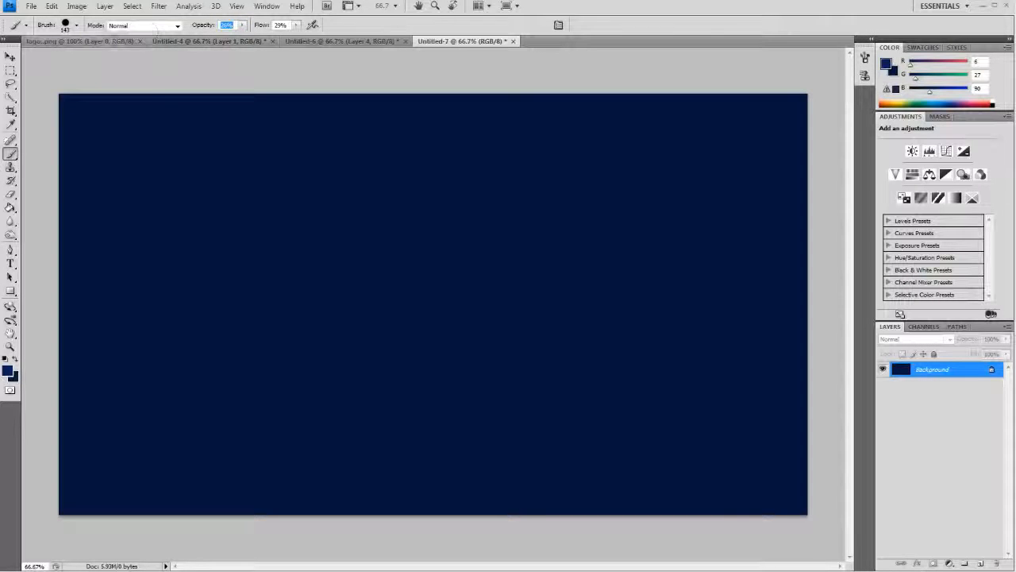
click(76, 25)
drag(75, 61, 57, 58)
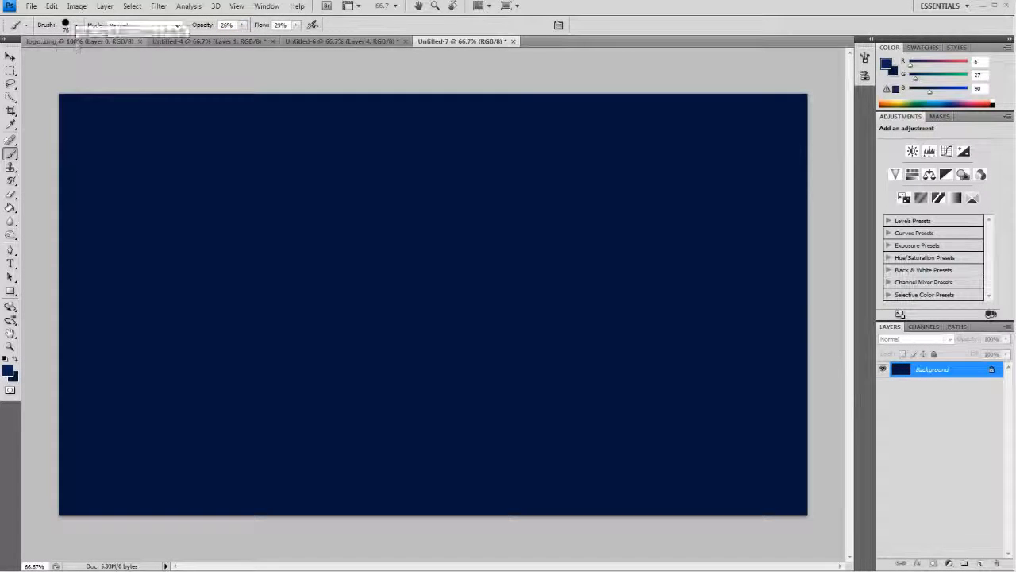
click(77, 26)
click(66, 58)
click(76, 27)
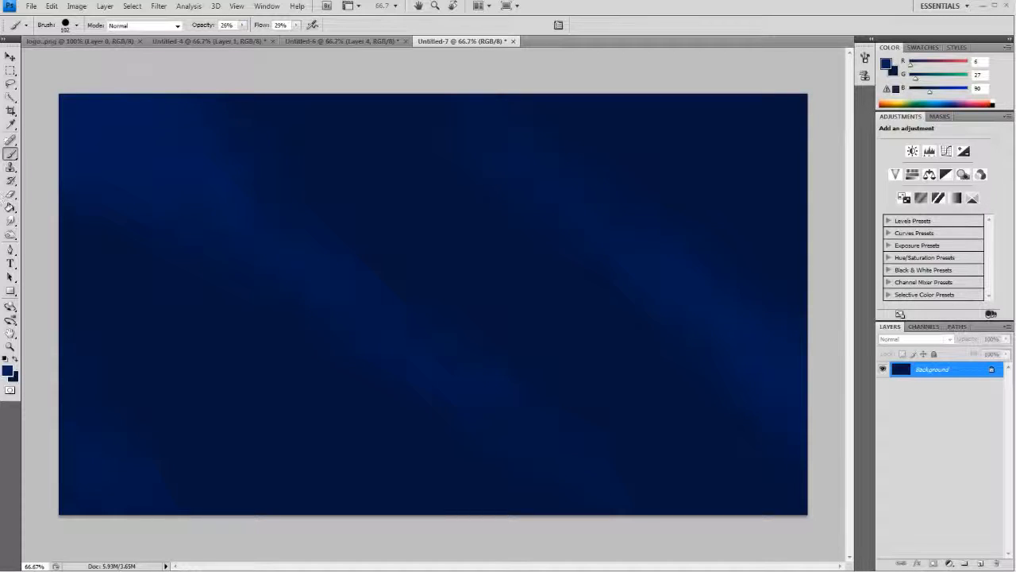
- Smudge the blue streaks into the background with a 95 px brush, first at 12% and again at 25% strength
click(11, 221)
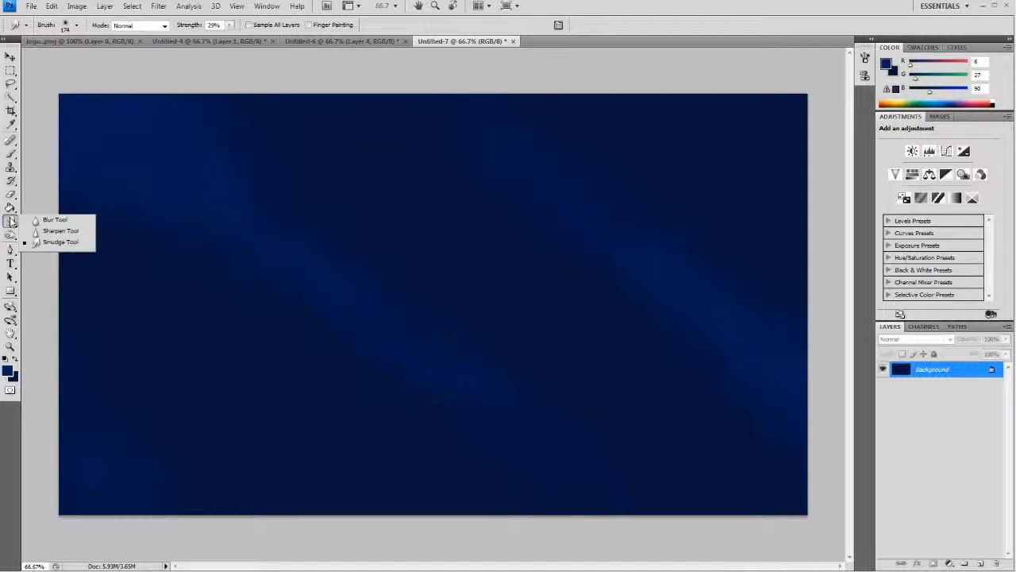
click(48, 241)
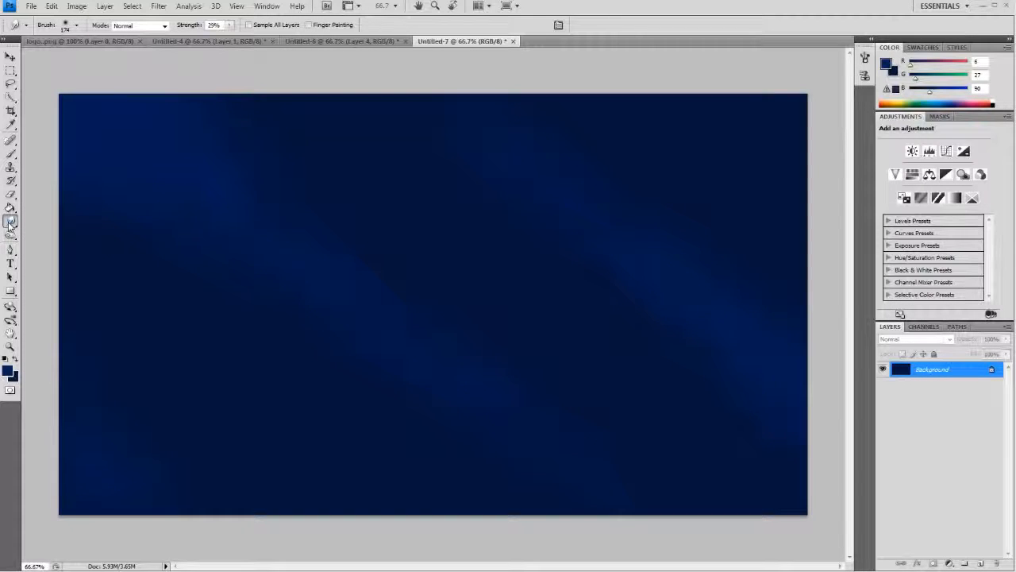
click(76, 25)
drag(92, 59, 70, 62)
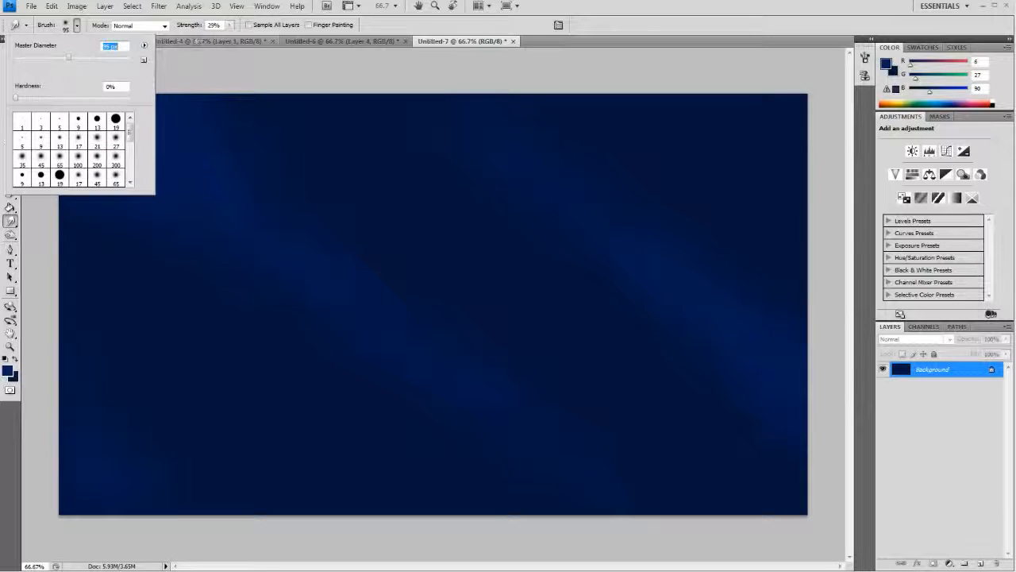
click(229, 24)
drag(230, 38, 219, 38)
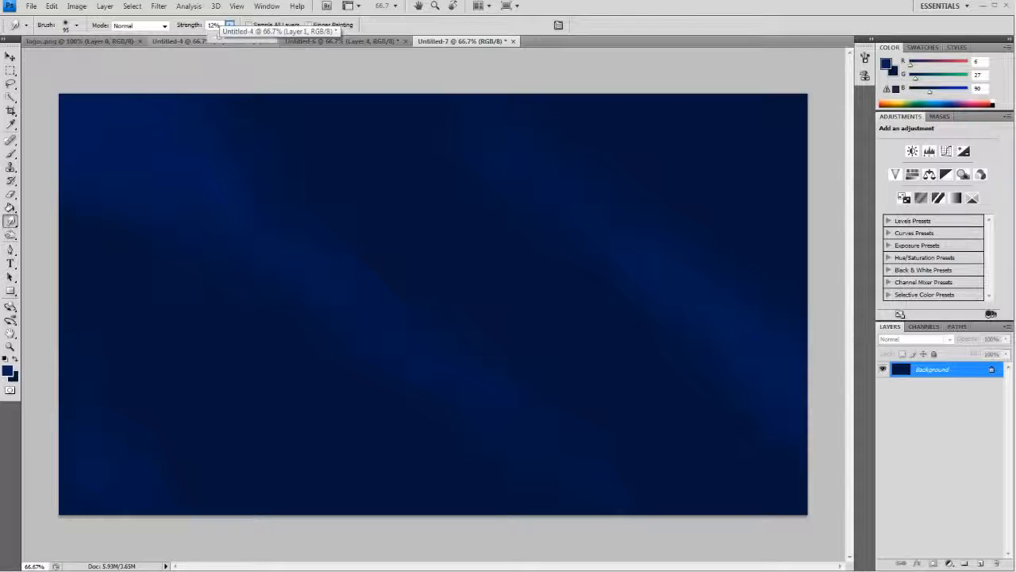
key(Return)
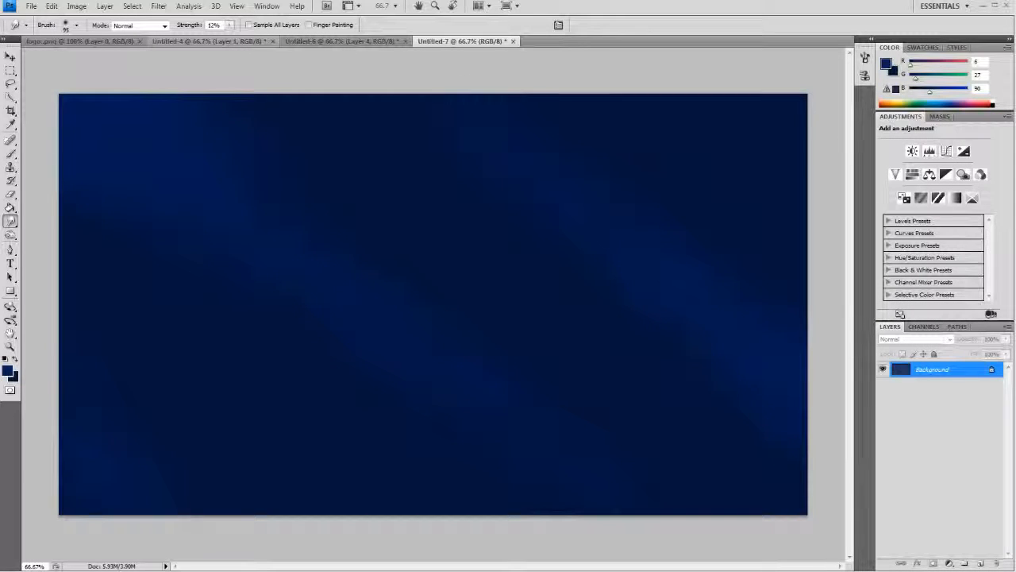
click(230, 26)
drag(212, 40, 219, 40)
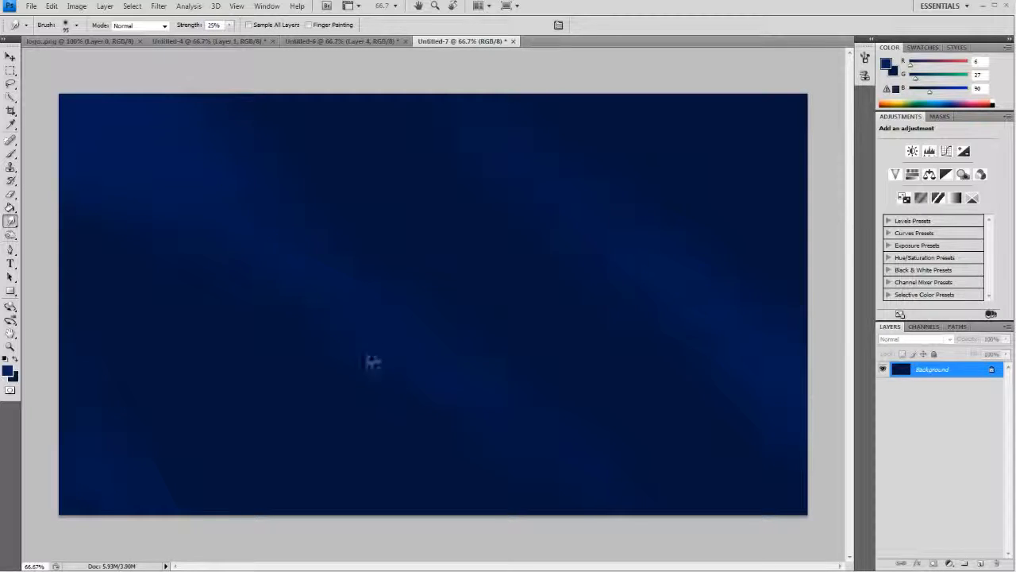
- Soften the streaks using the Blur tool with a 246 px brush at 50% strength
right_click(10, 222)
click(44, 219)
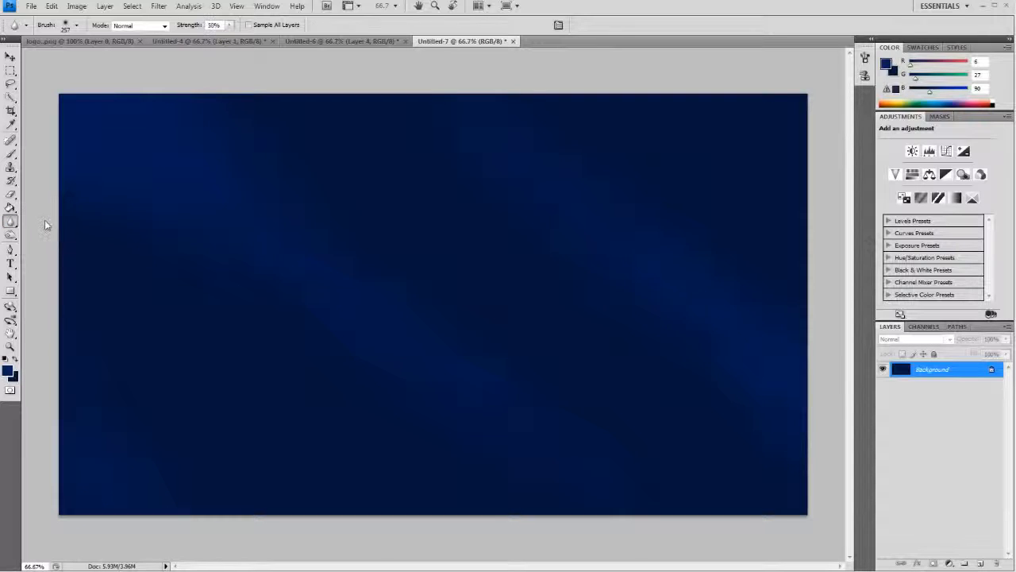
click(76, 25)
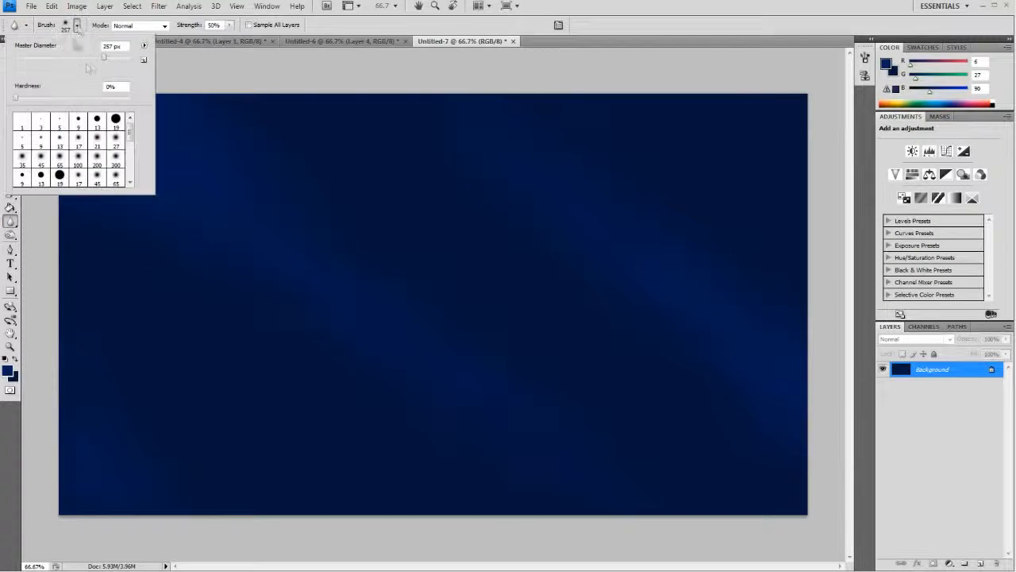
mouse_move(103, 56)
mouse_down()
mouse_move(83, 56)
mouse_move(102, 56)
mouse_up()
click(76, 25)
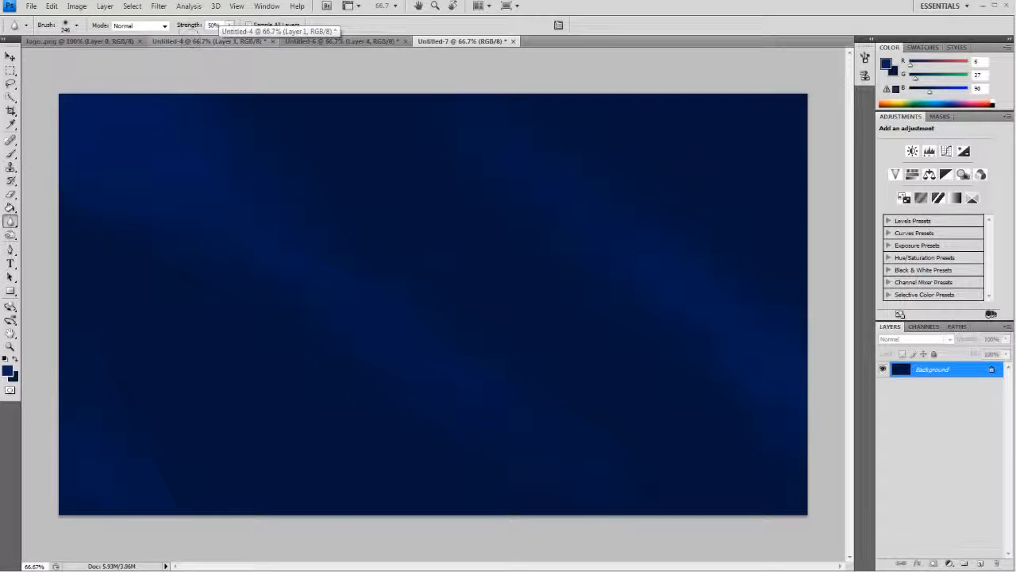
click(214, 25)
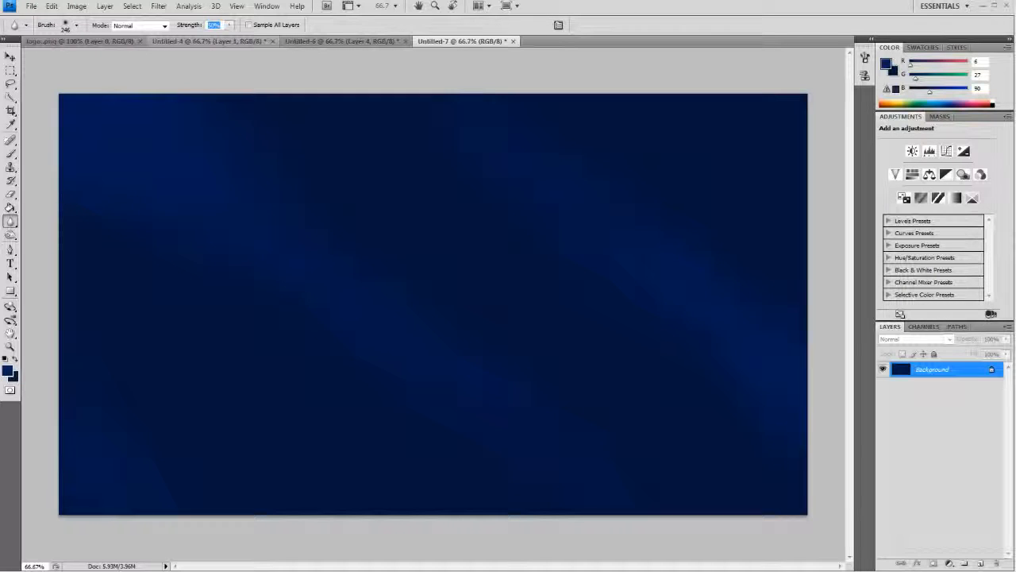
key(Return)
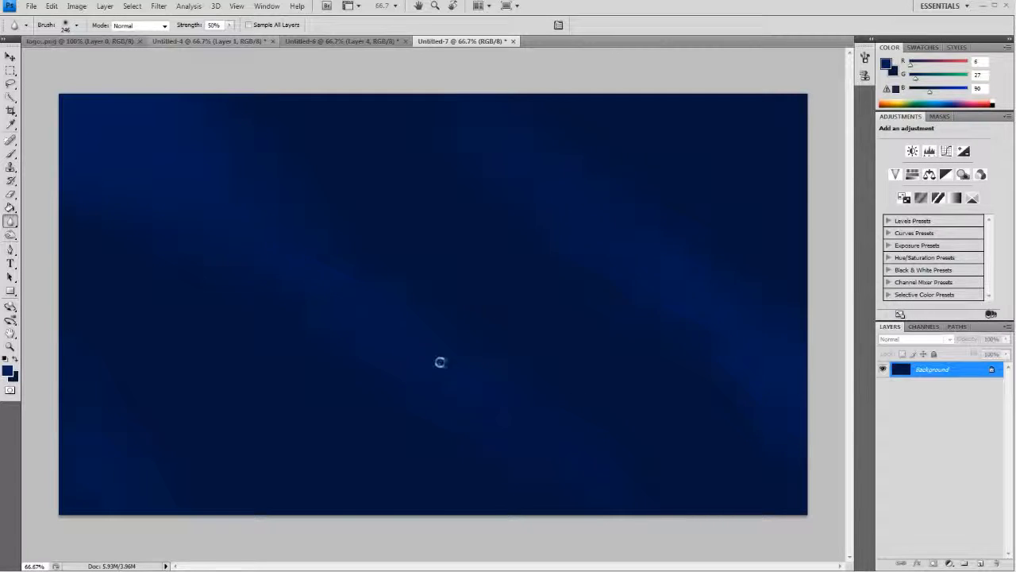
- Touch up the diagonal streaks with more Smudge strokes at 25% strength and Blur strokes at 50% strength
click(10, 222)
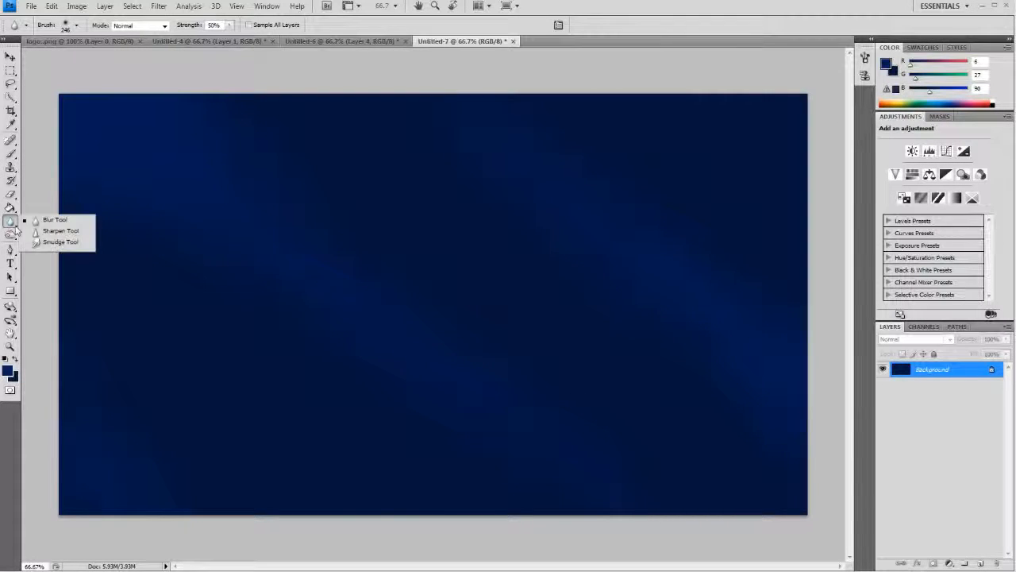
click(60, 241)
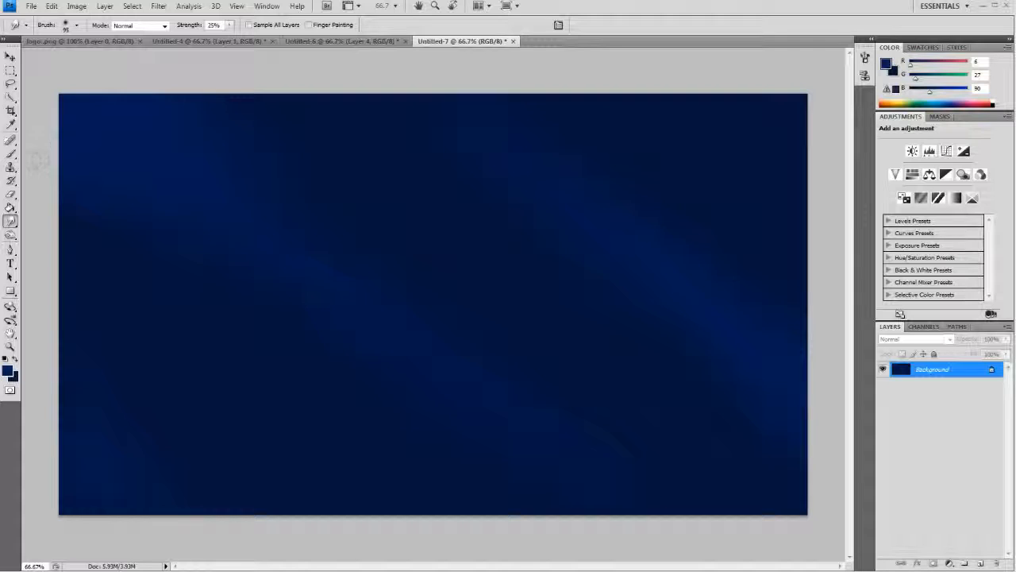
click(11, 221)
click(47, 219)
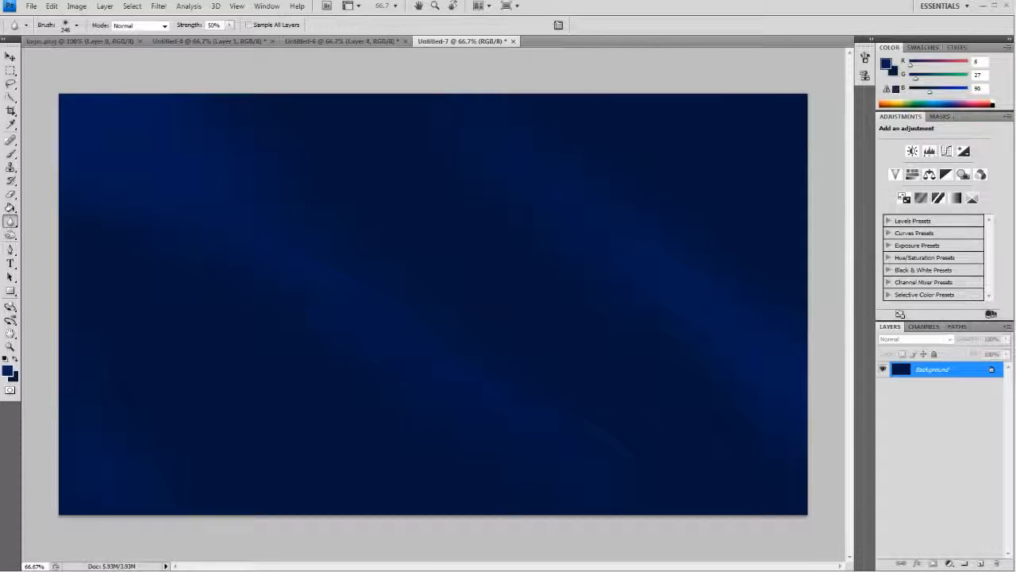
key(ctrl+minus)
key(ctrl+minus)
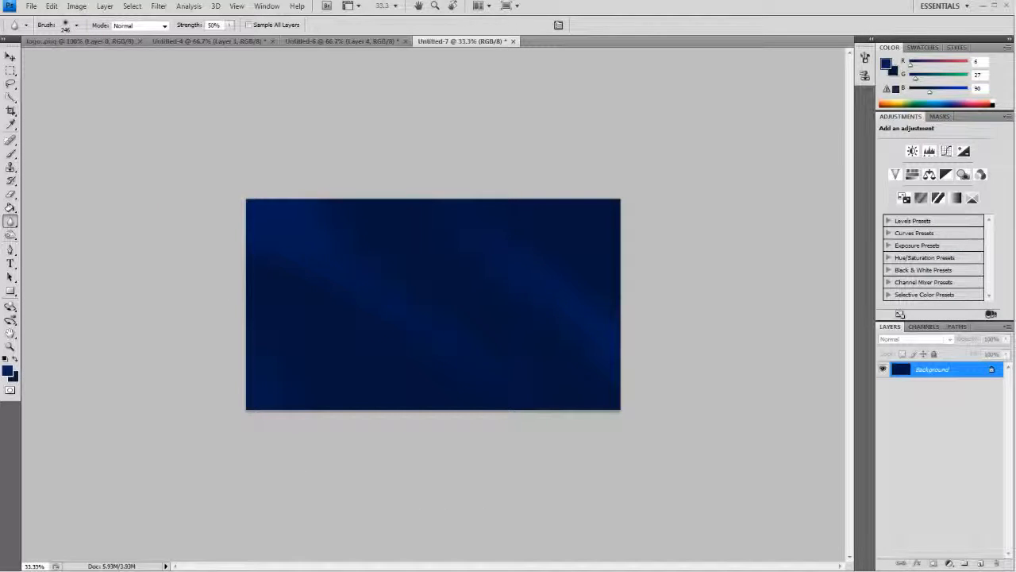
key(ctrl+plus)
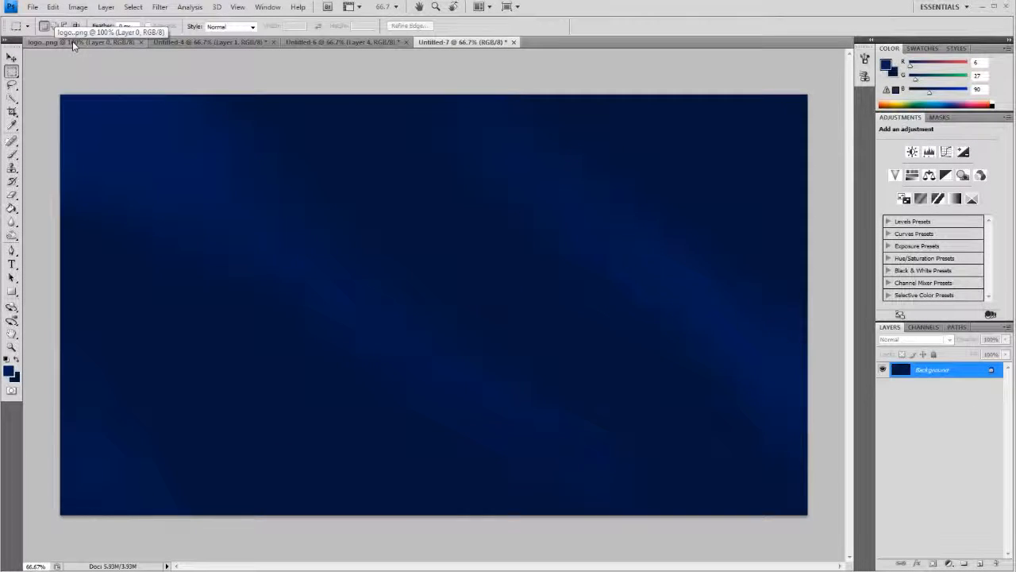
- Copy the whole TIKILIVE logo from the logo PNG document and paste it onto the blue background in Untitled-7
click(72, 42)
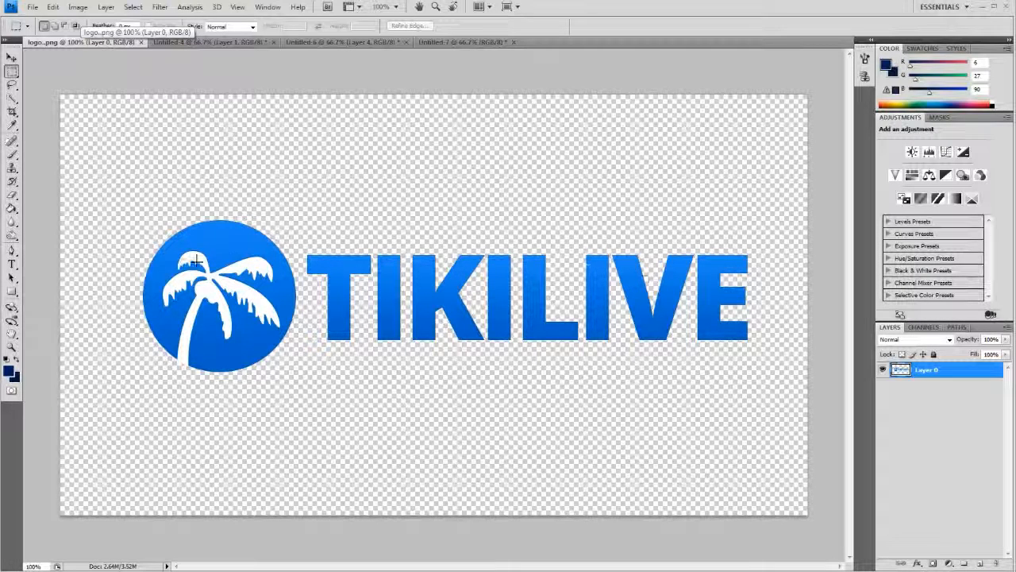
drag(127, 197, 774, 388)
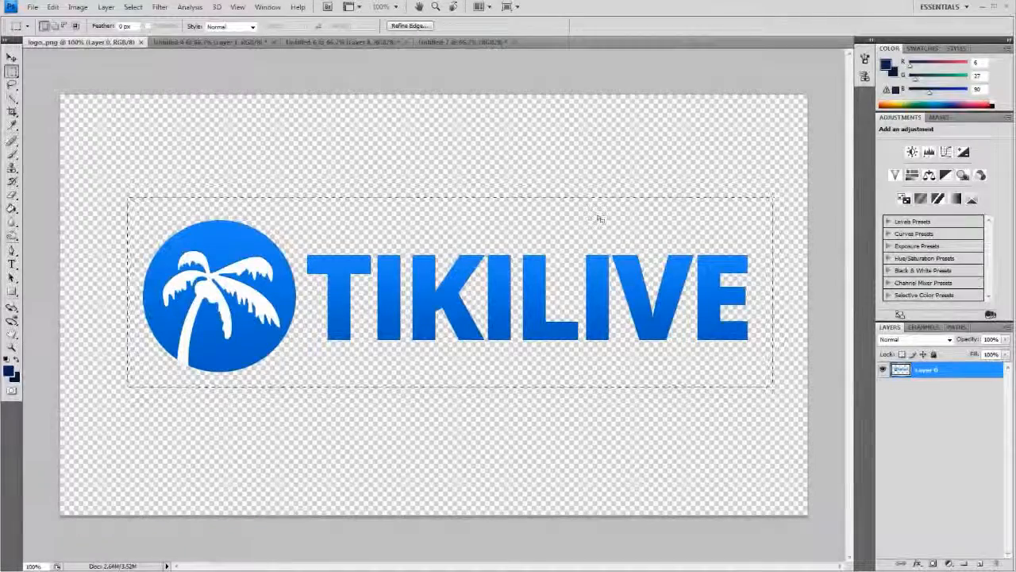
click(51, 7)
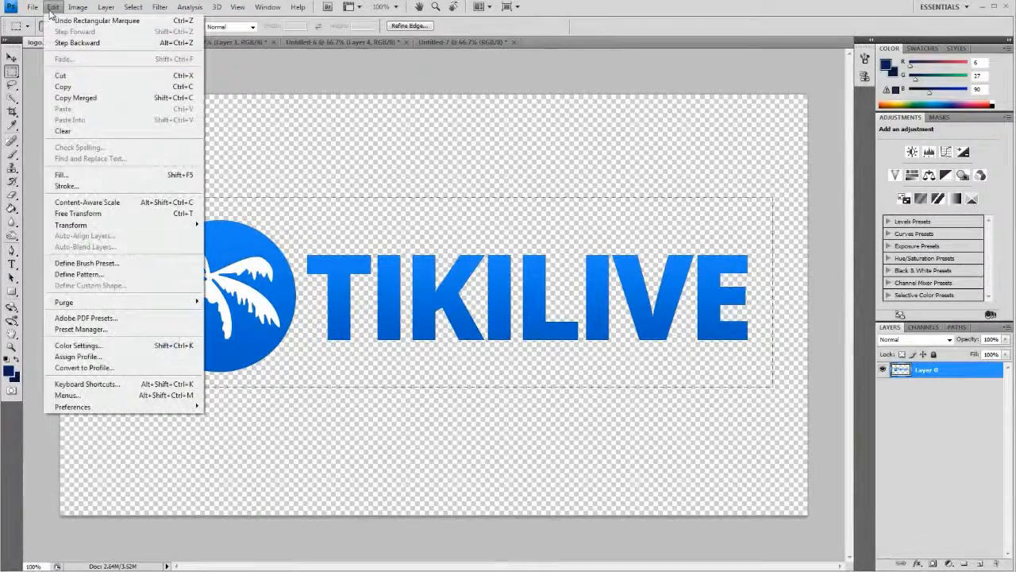
click(62, 84)
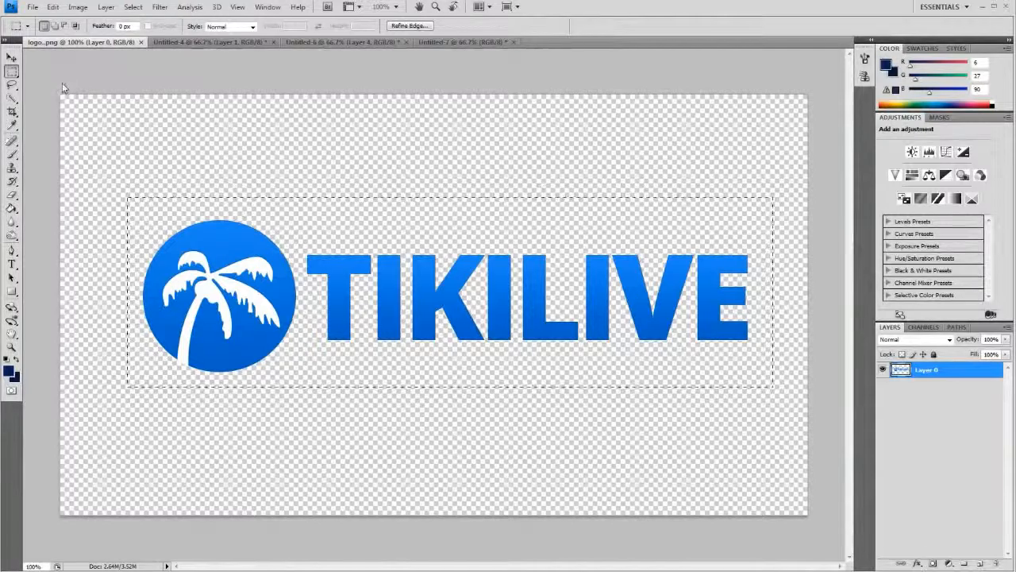
click(436, 42)
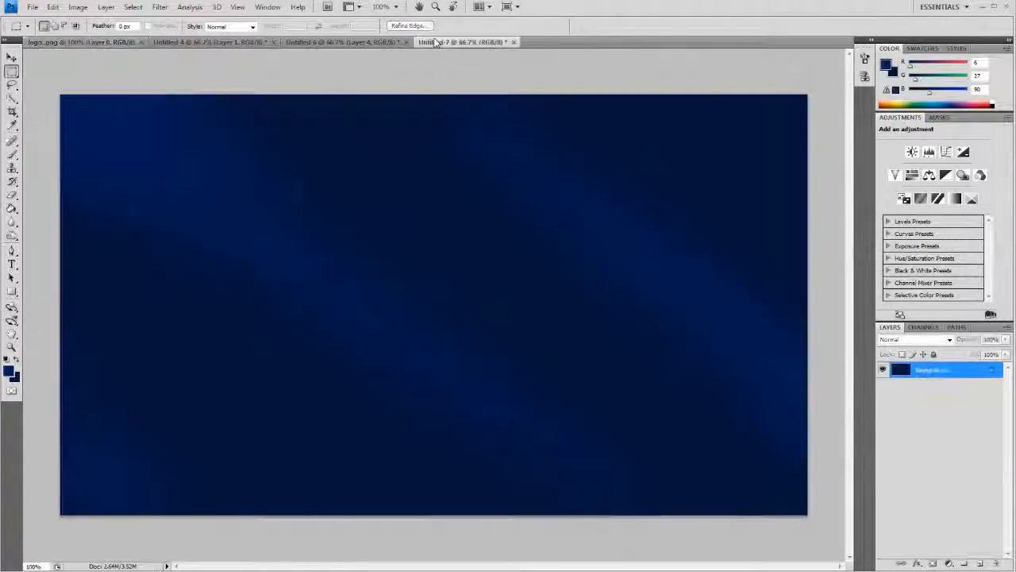
click(52, 7)
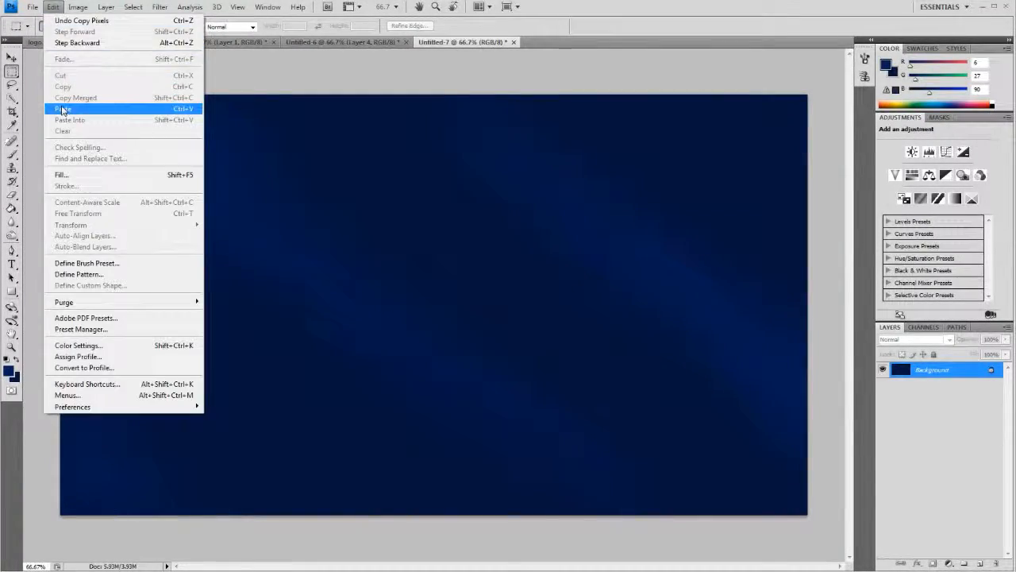
click(63, 109)
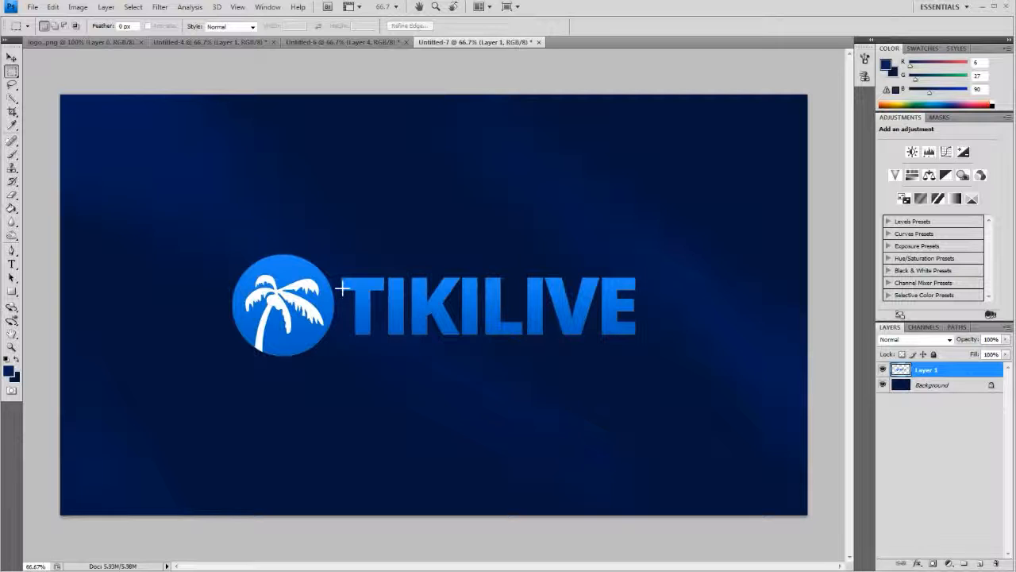
- Marquee-select the round palm tree emblem of the pasted logo and cut it onto its own layer
key(ctrl+1)
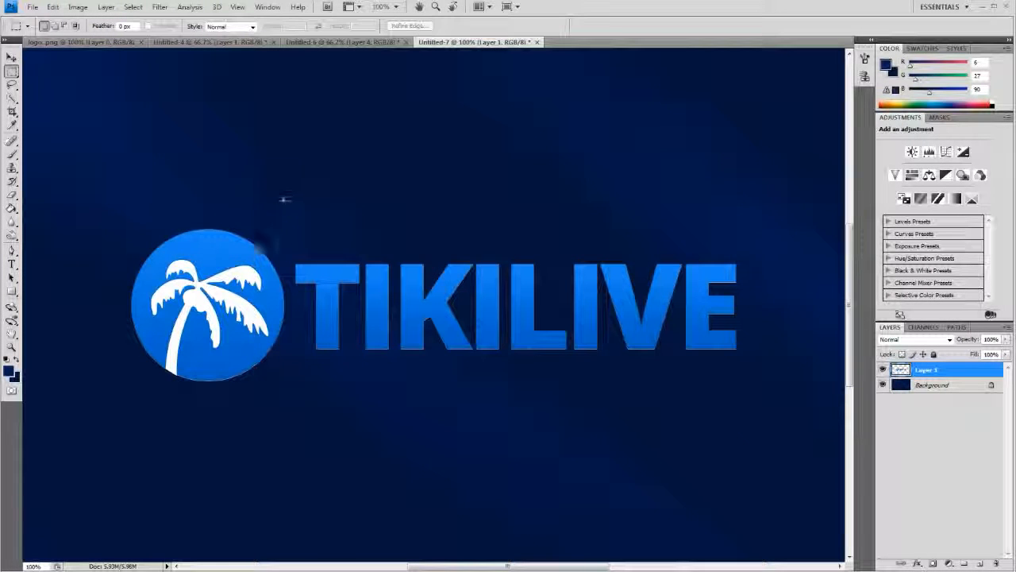
drag(283, 200, 275, 343)
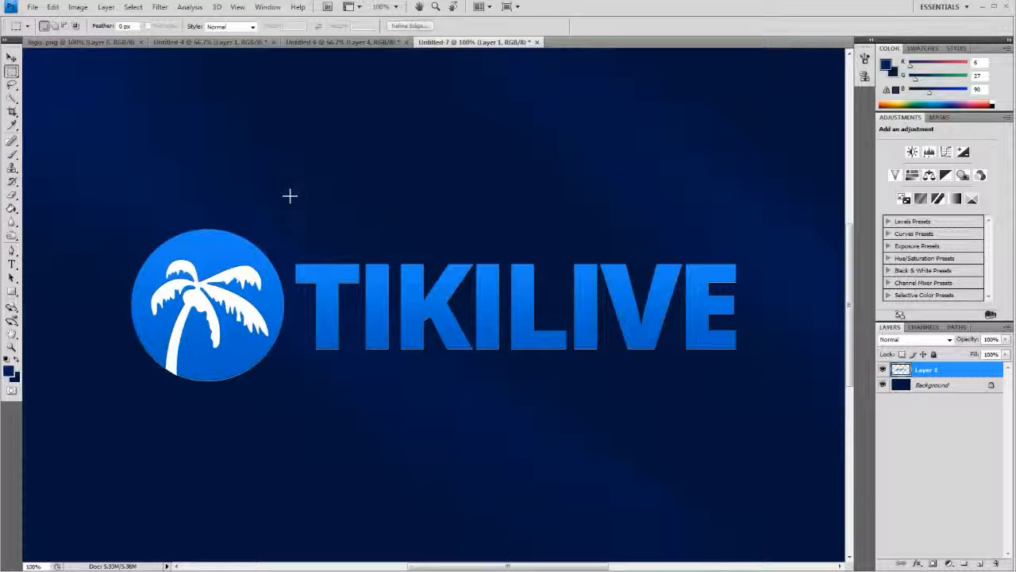
drag(287, 197, 118, 399)
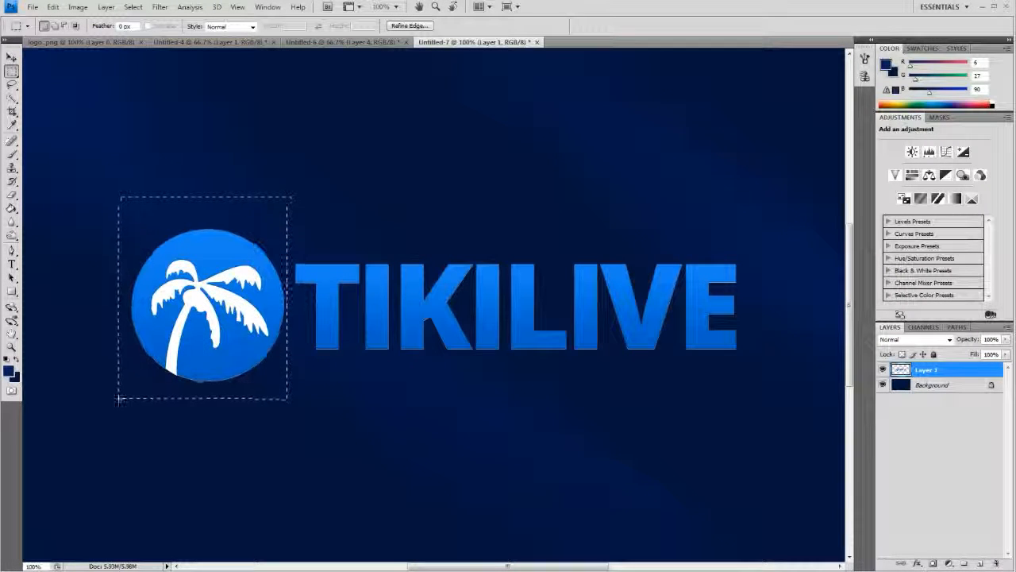
right_click(174, 216)
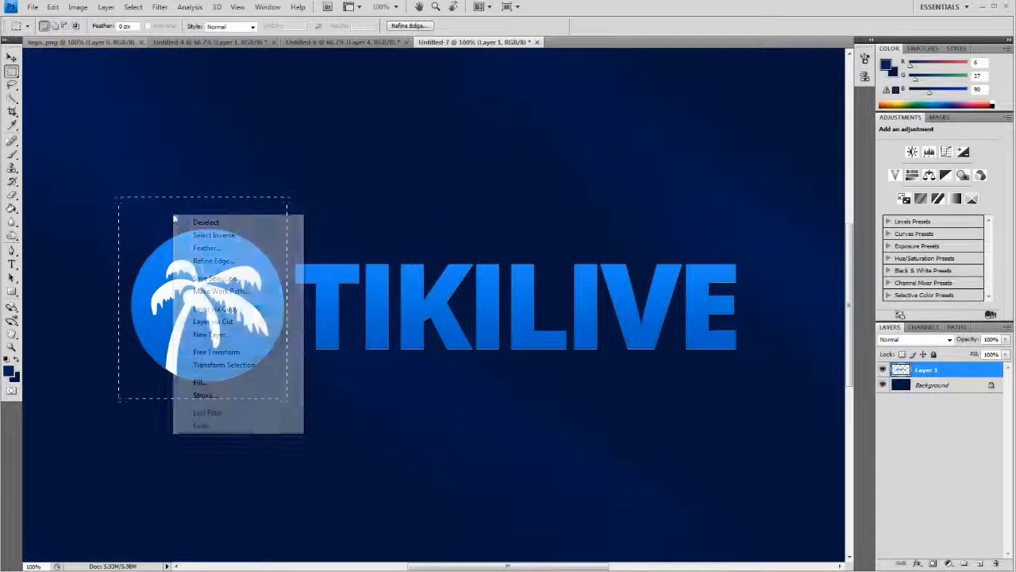
click(199, 322)
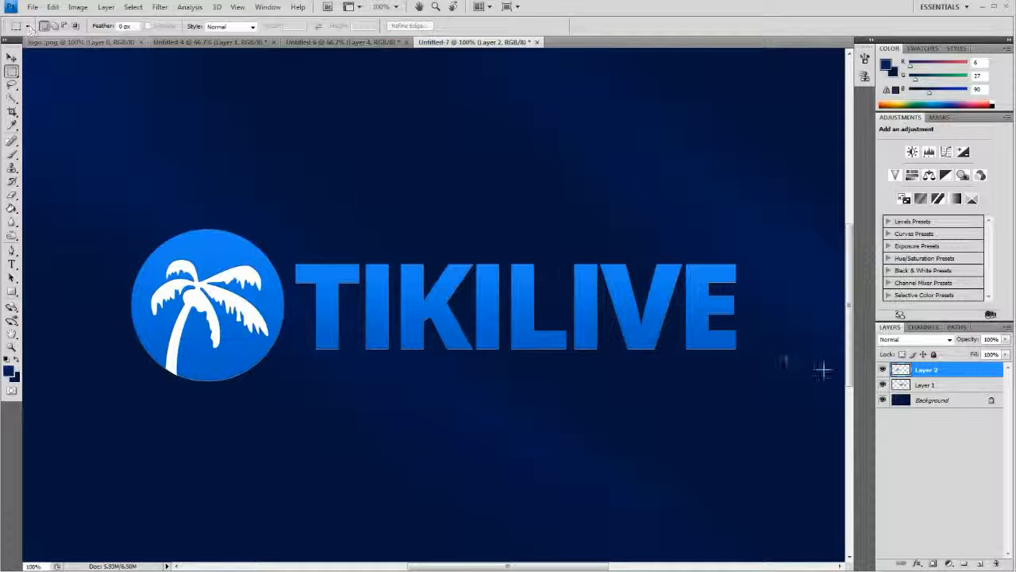
- Move the palm emblem to the canvas's upper-left corner and the TIKILIVE wordmark directly beneath it
click(883, 370)
click(883, 370)
click(12, 57)
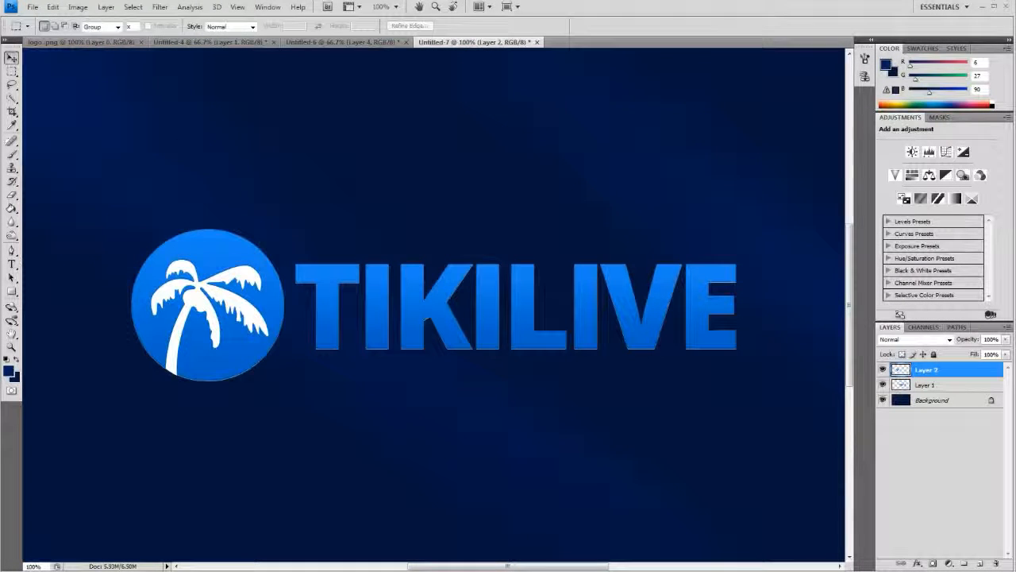
drag(220, 305, 131, 241)
key(ctrl+minus)
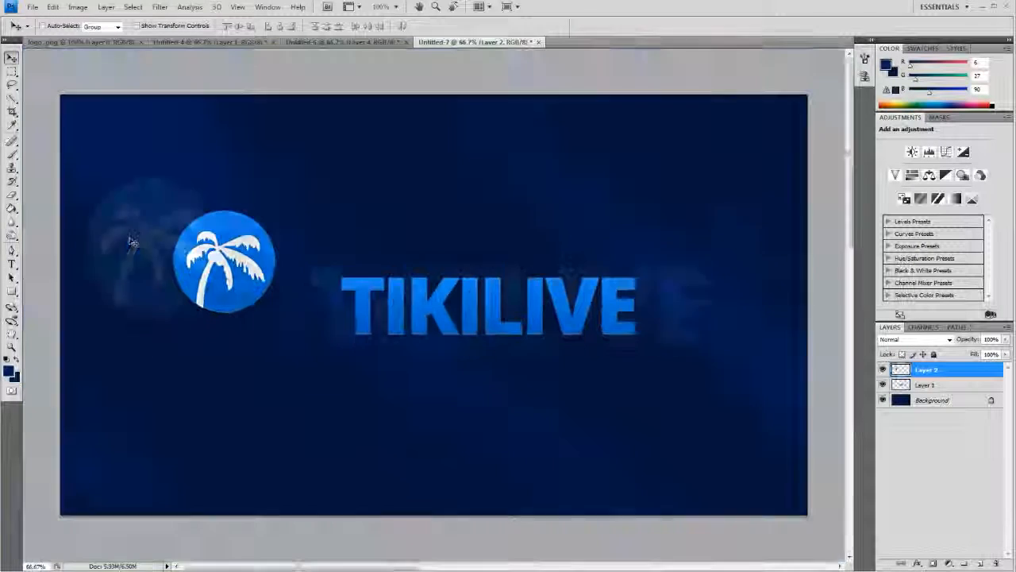
drag(187, 240, 123, 170)
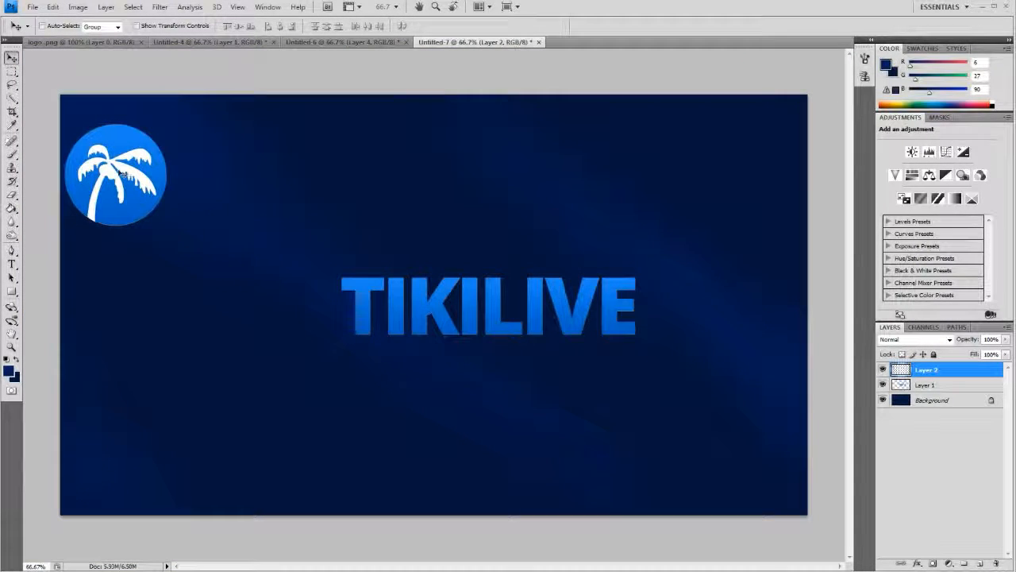
click(925, 384)
drag(607, 317, 328, 274)
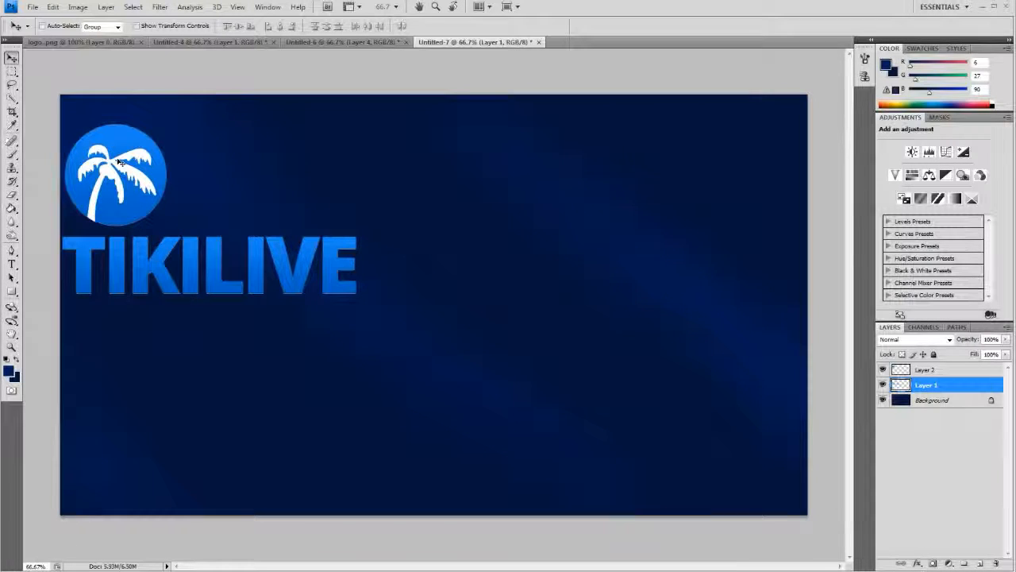
- Scale the palm emblem on Layer 2 down proportionally to about 88% with Free Transform, keeping its lower-left corner in place
click(12, 72)
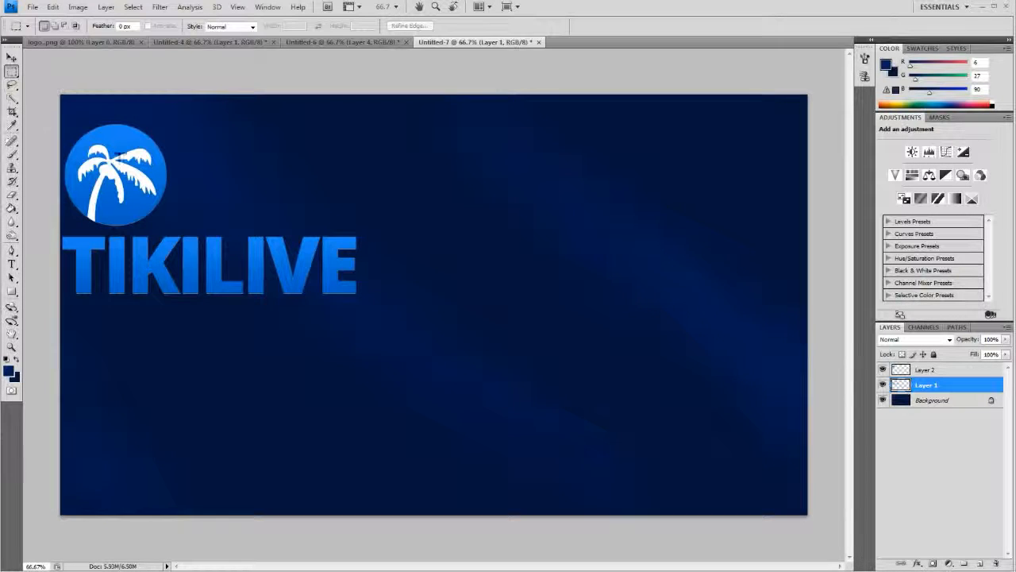
click(925, 370)
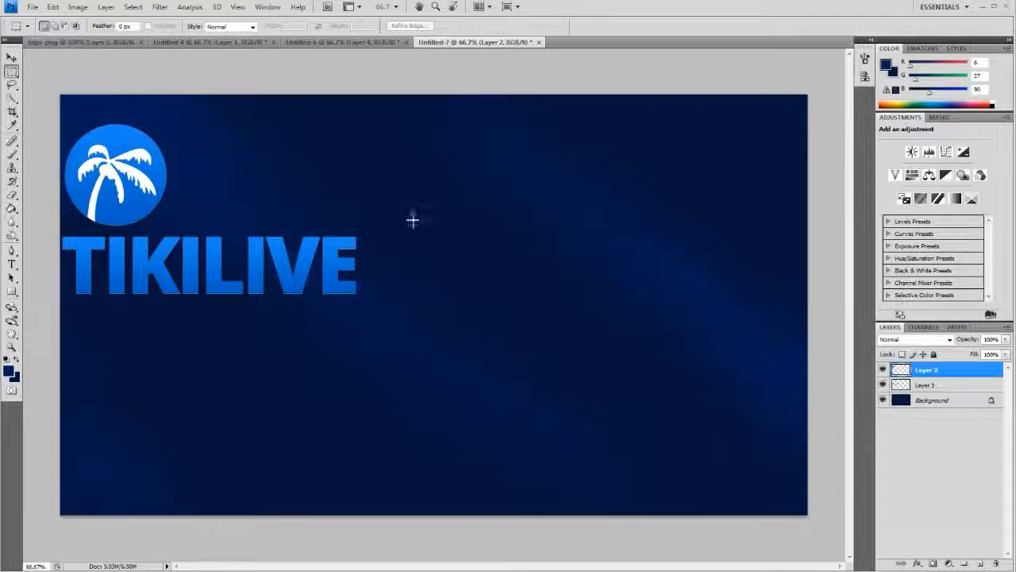
right_click(127, 168)
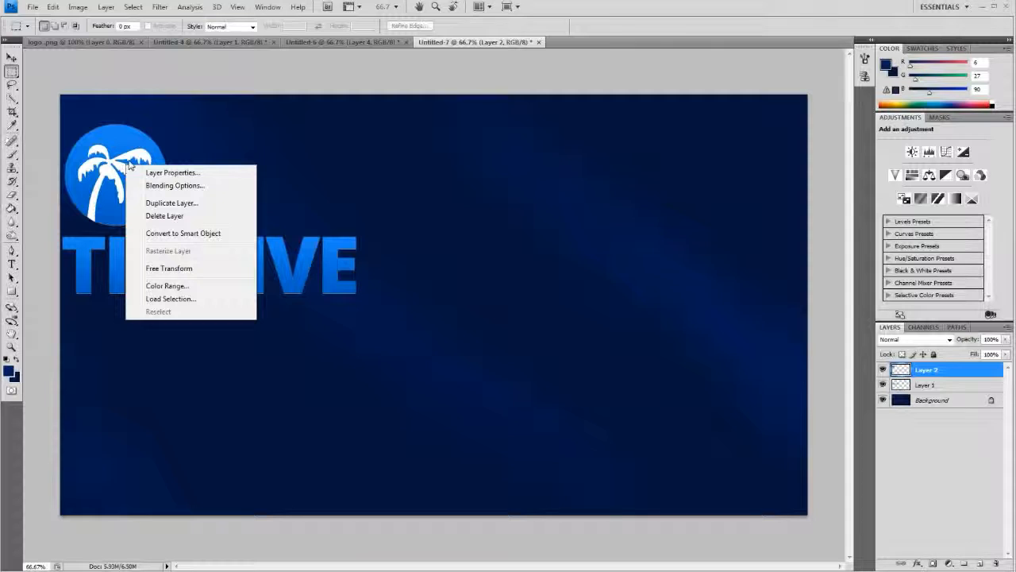
click(156, 270)
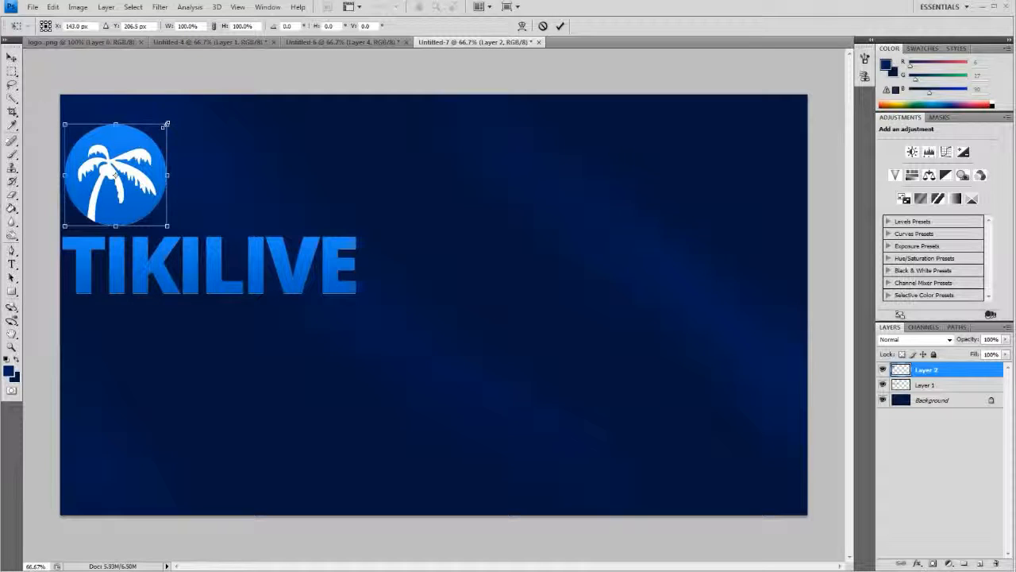
mouse_move(165, 125)
mouse_down()
mouse_move(151, 143)
mouse_move(156, 137)
mouse_up()
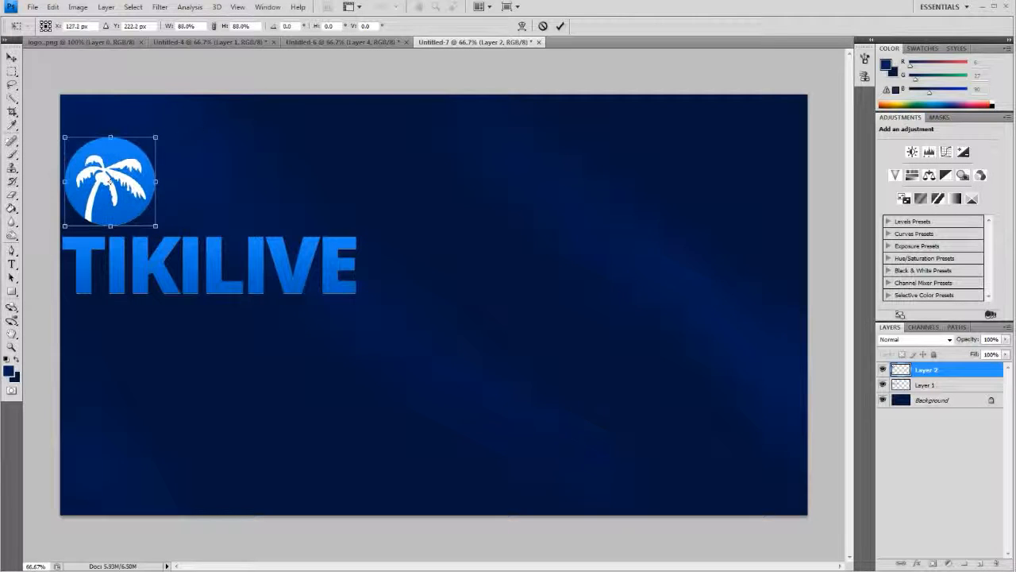
click(560, 25)
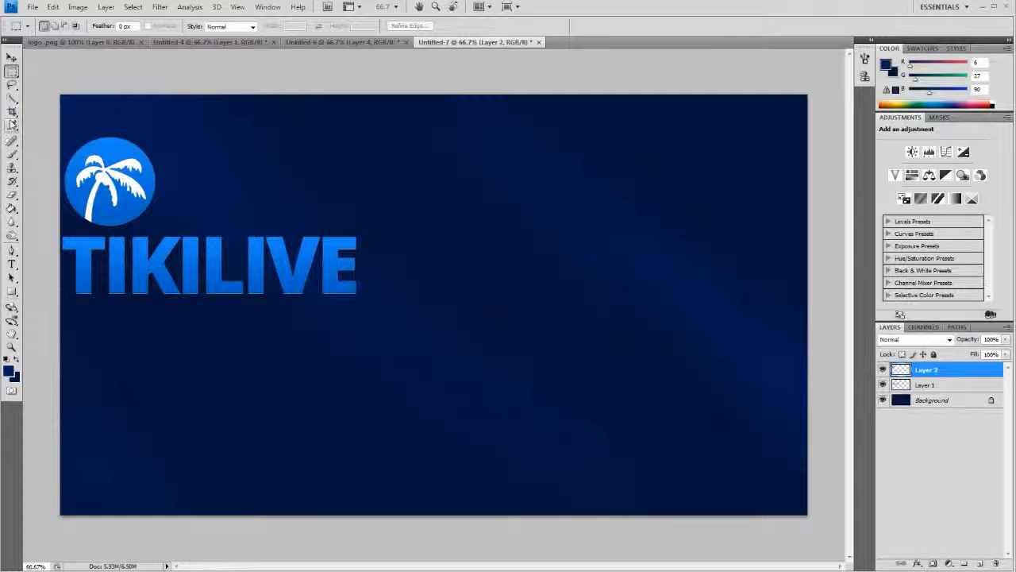
- Scale the TIKILIVE wordmark on Layer 1 down proportionally to about 51.4% with Free Transform, keeping its upper-left corner fixed
click(928, 386)
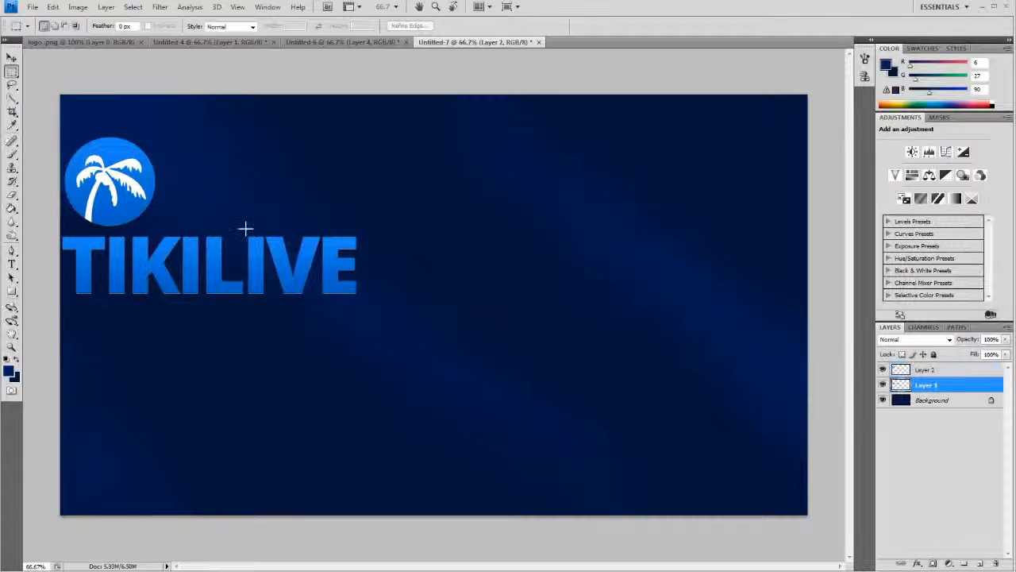
right_click(336, 266)
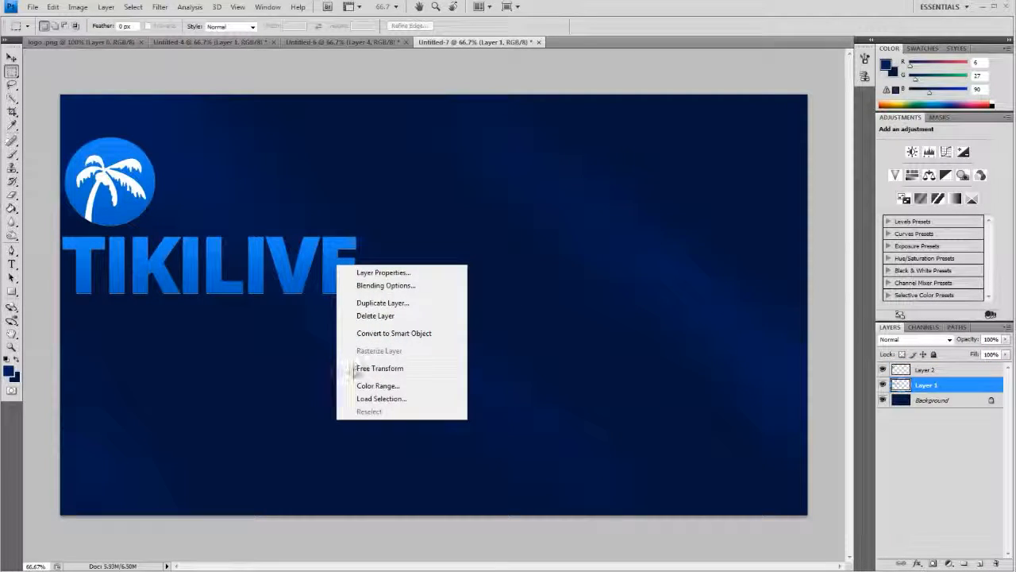
click(355, 368)
drag(358, 236, 167, 248)
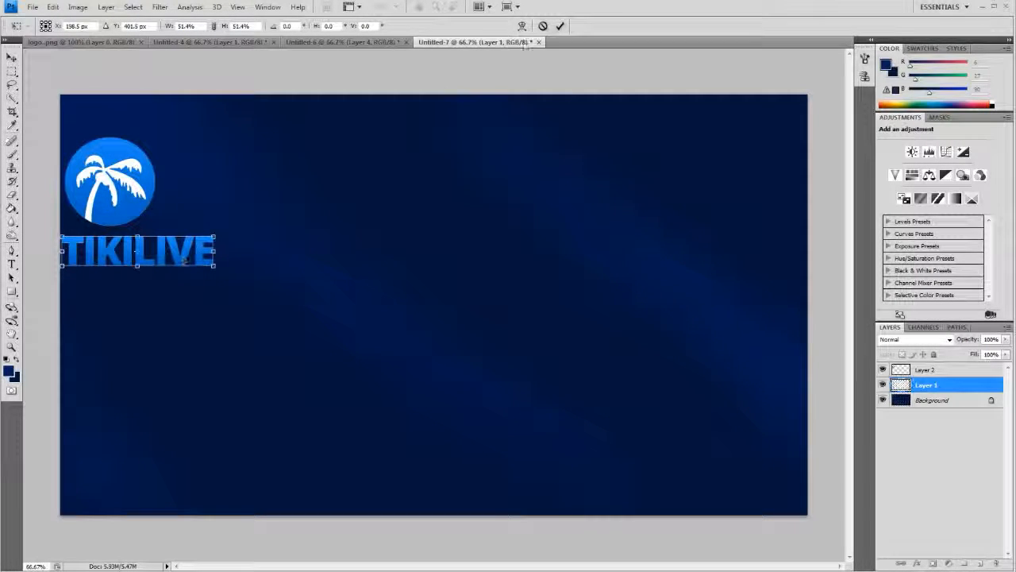
click(560, 26)
- Shift the palm emblem on Layer 2 slightly to the right above the TIKILIVE wordmark
click(925, 370)
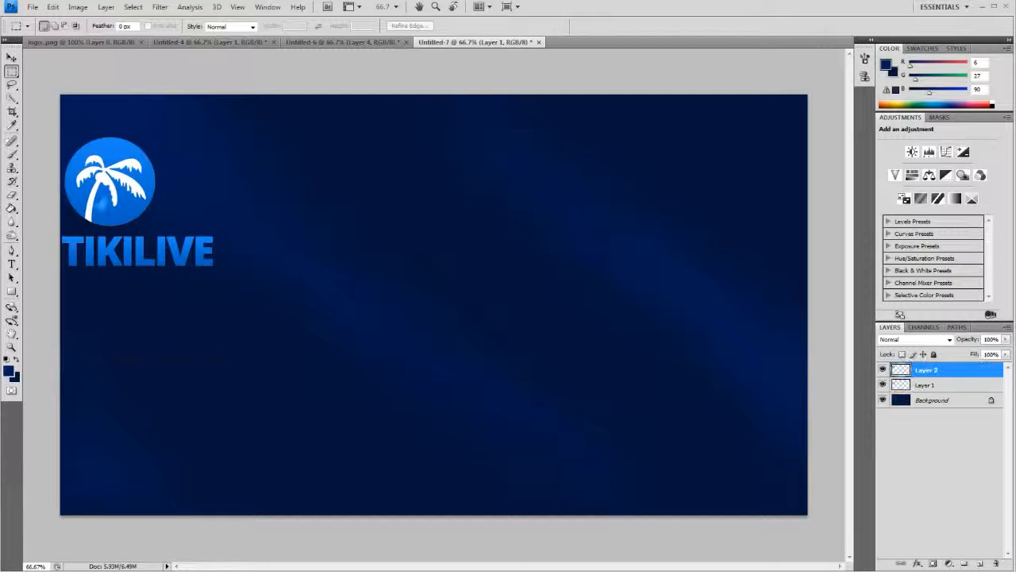
key(ctrl+t)
drag(133, 194, 136, 194)
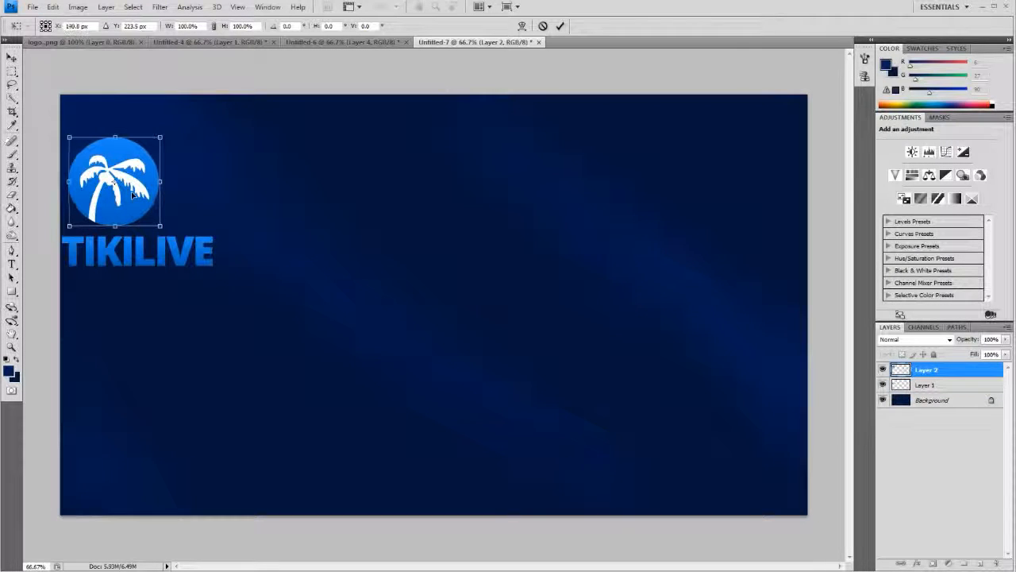
click(559, 26)
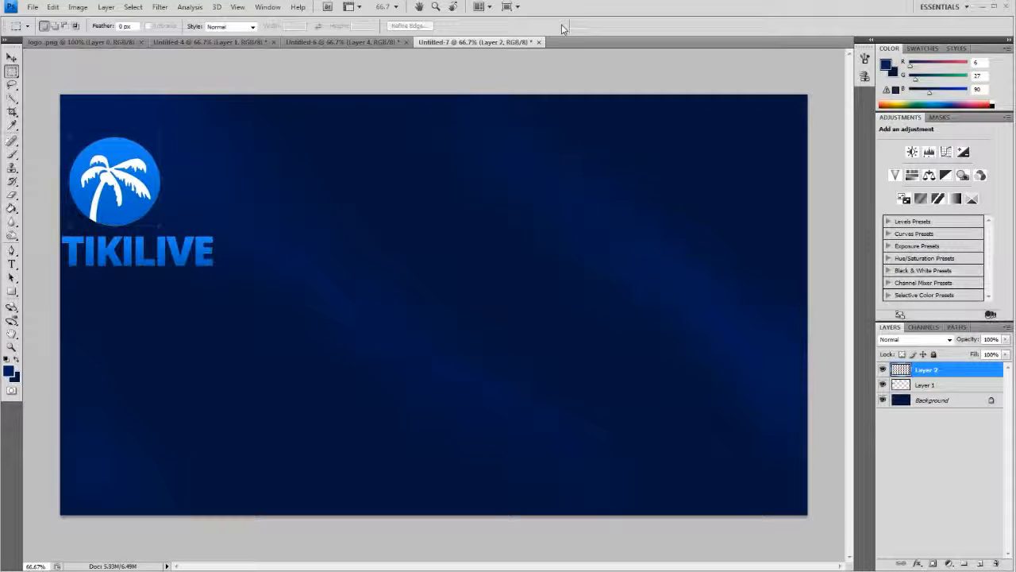
- Save the design as a PNG copy named "BG w logo" in My Pictures with interlacing set to None
click(32, 7)
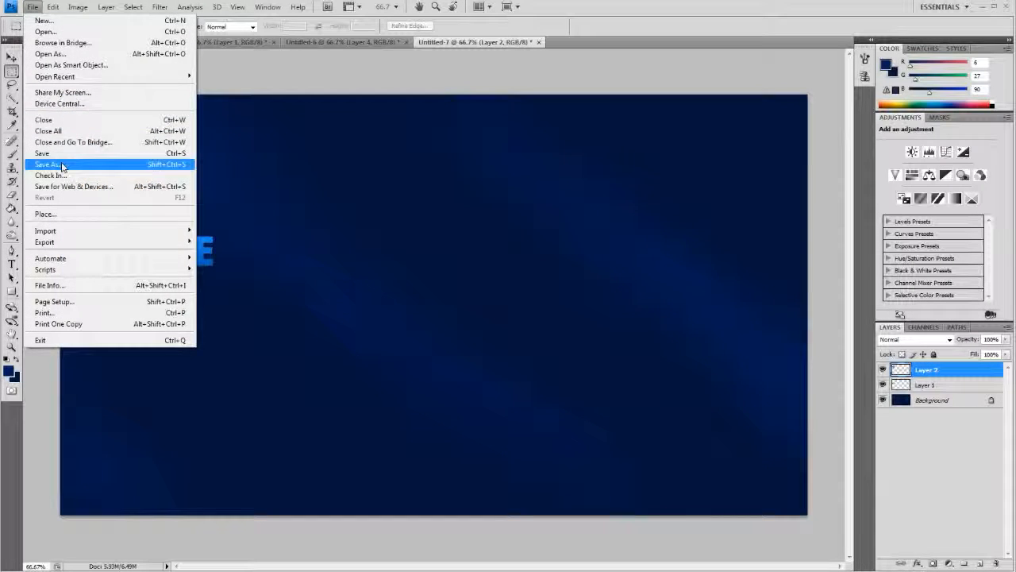
click(62, 164)
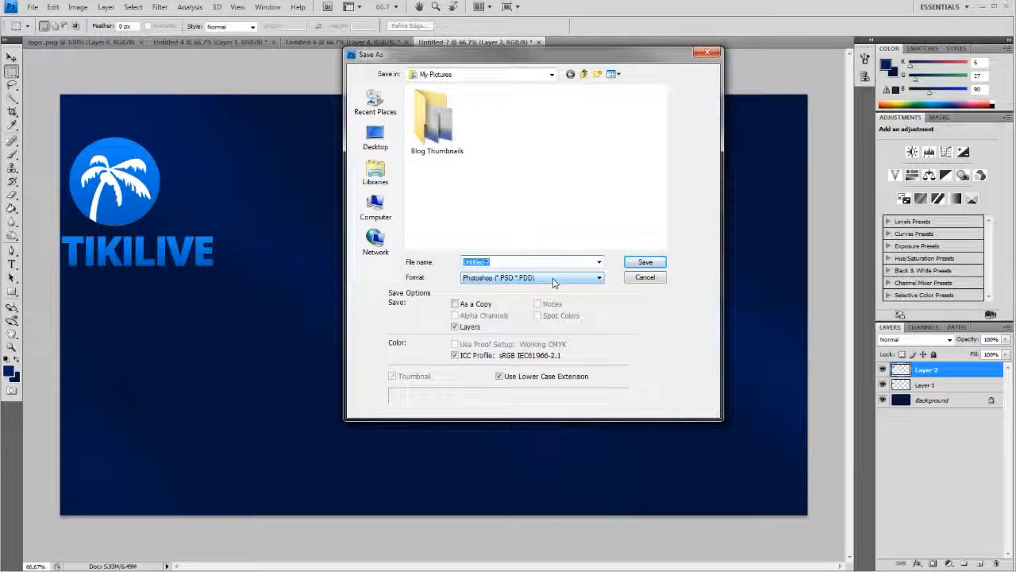
click(552, 278)
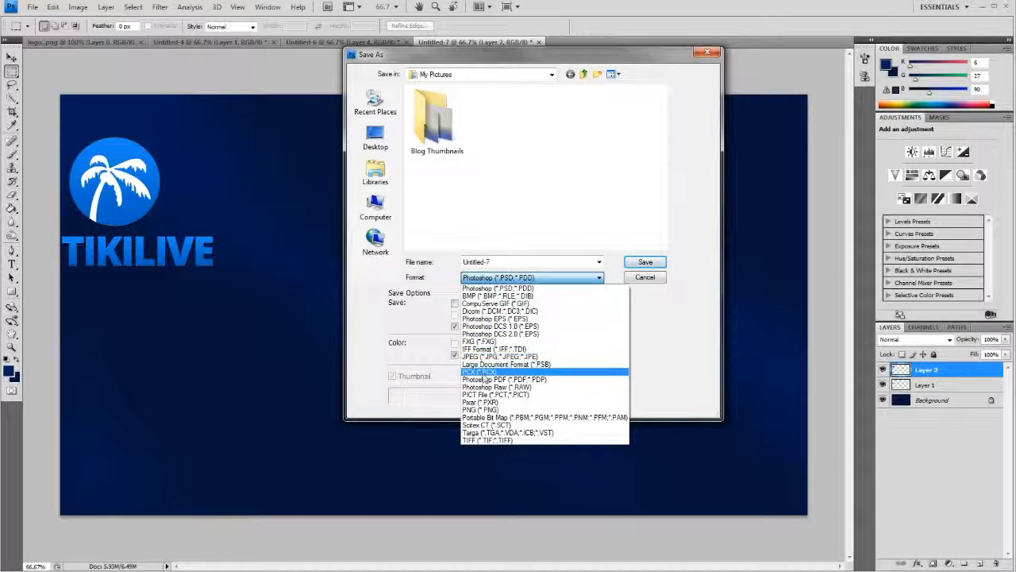
click(470, 411)
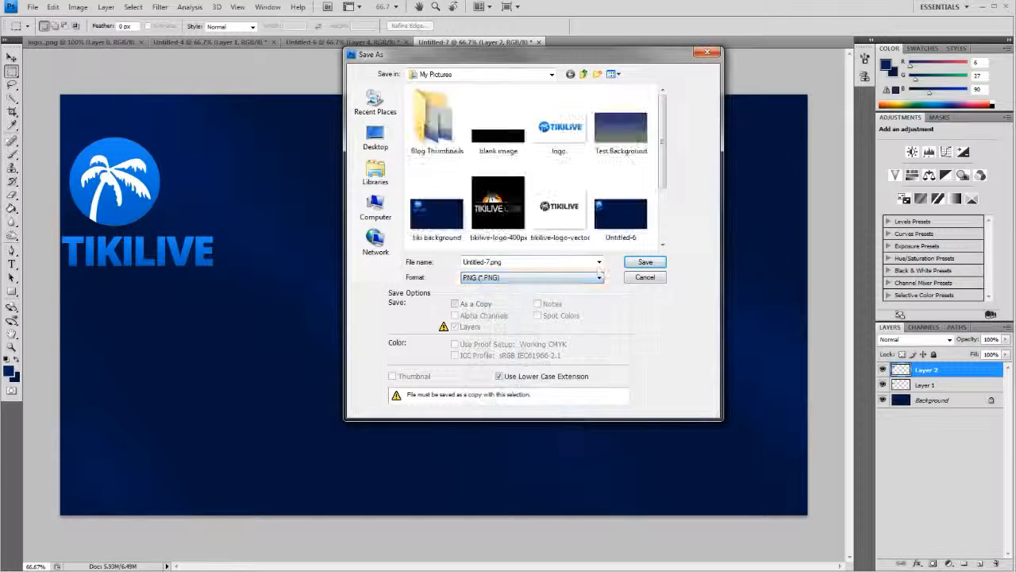
double_click(488, 261)
text(BG )
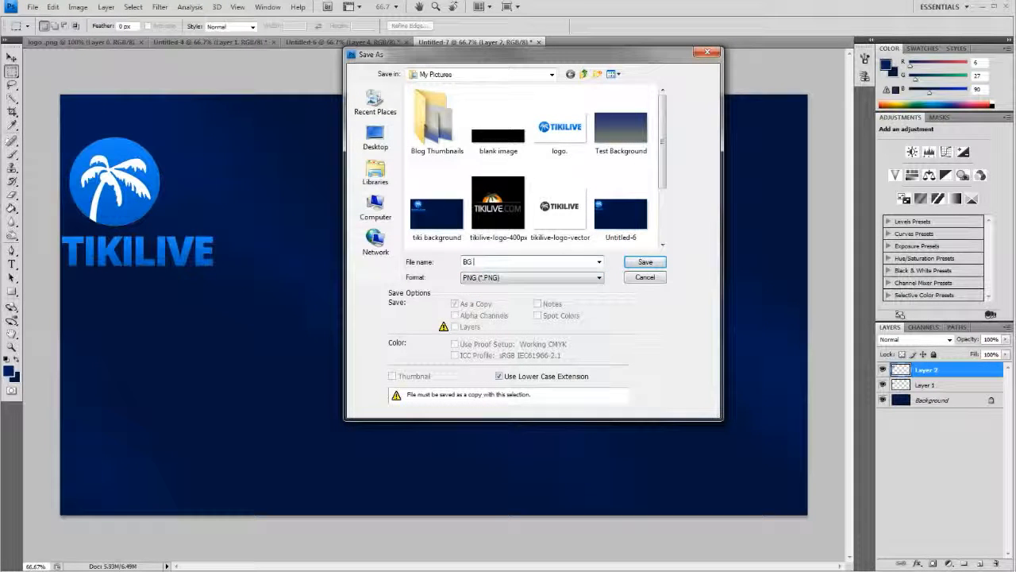
text(w logo)
key(Return)
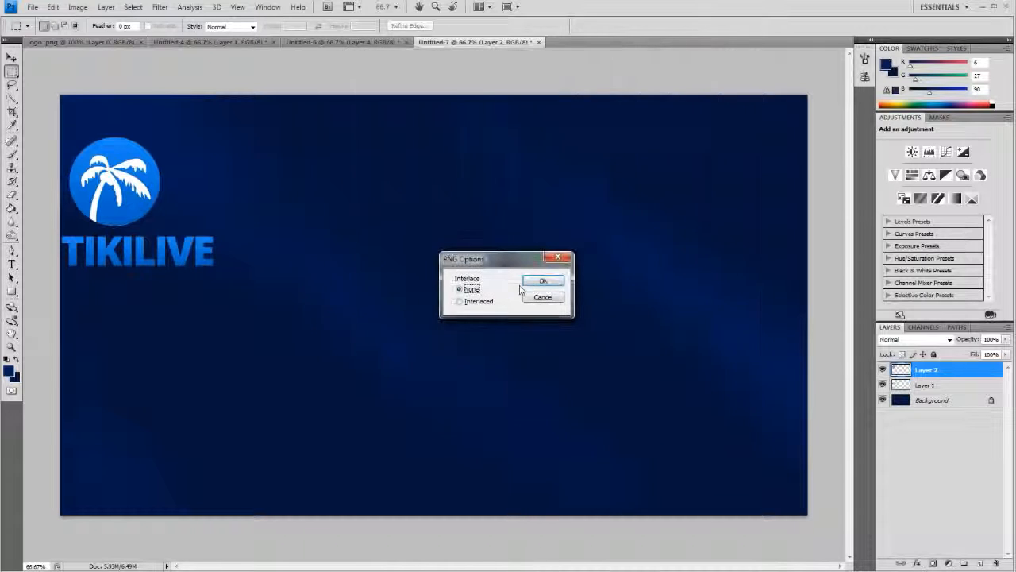
click(543, 282)
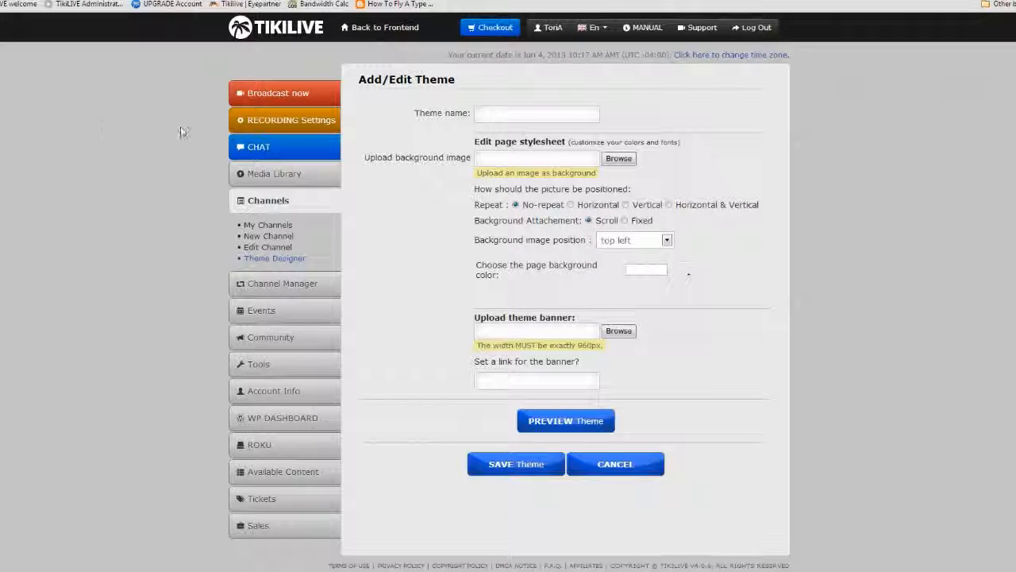
- In the TikiLIVE Theme Designer in the browser, name the theme "Demo Theme"
click(537, 114)
text(Dem)
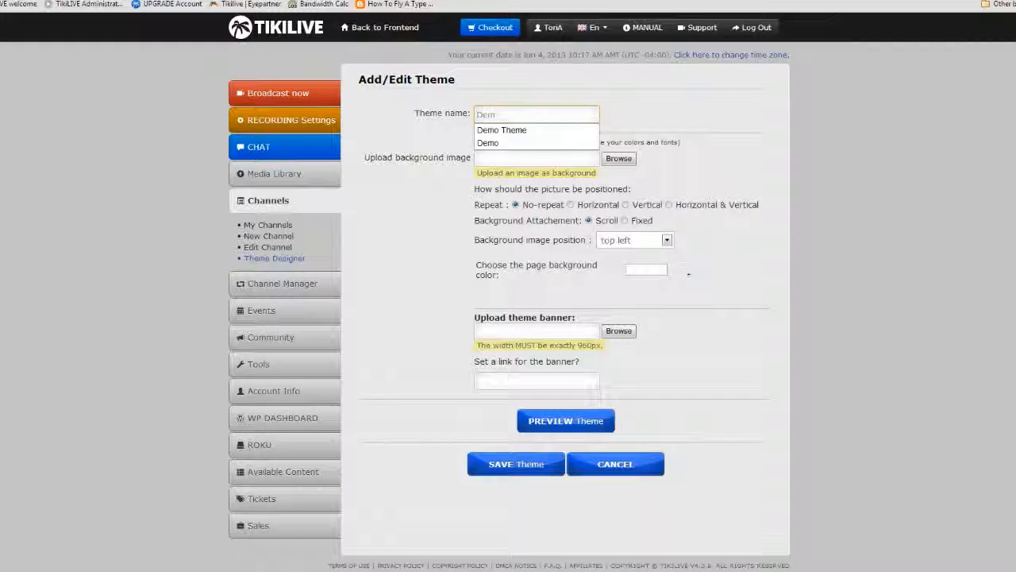
text(o Theme)
click(675, 120)
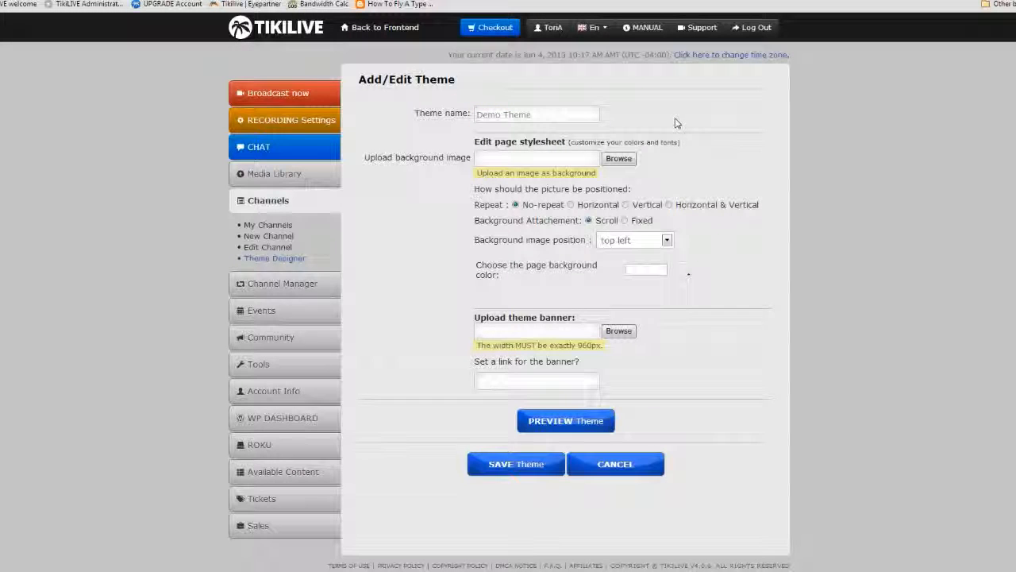
- Choose "BG w logo" as the theme's background image and set the background attachment to Fixed
click(620, 161)
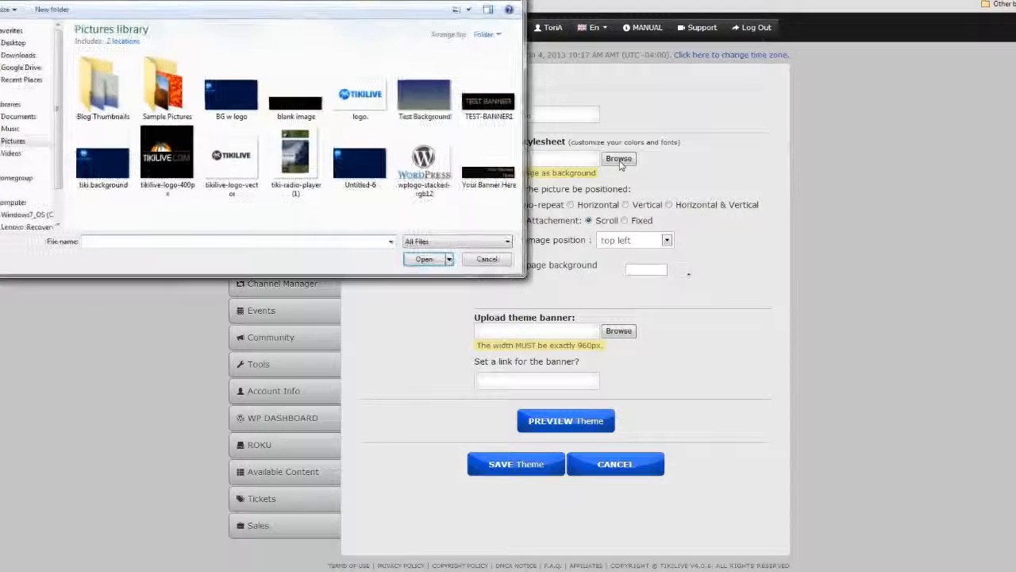
double_click(231, 95)
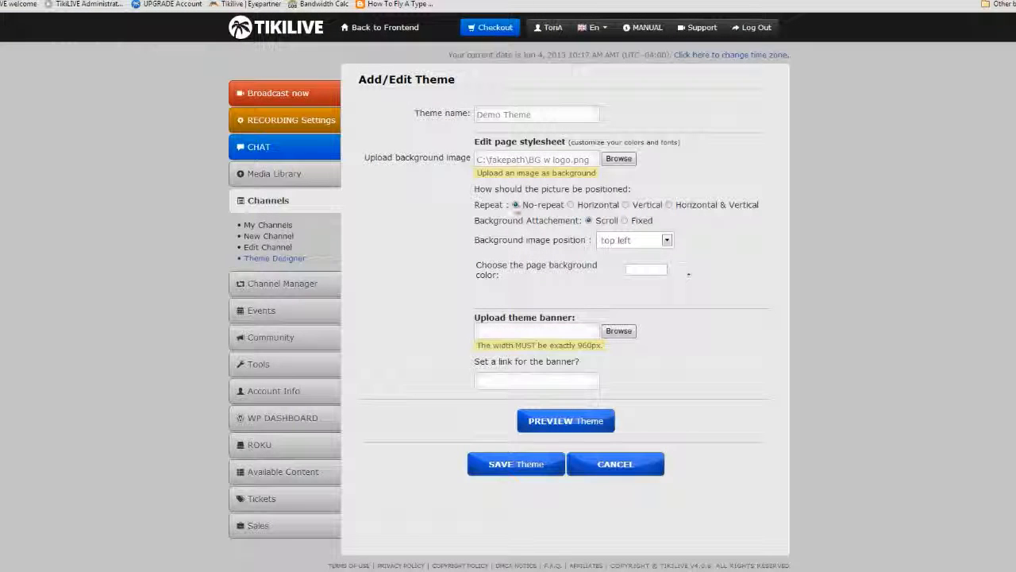
click(625, 222)
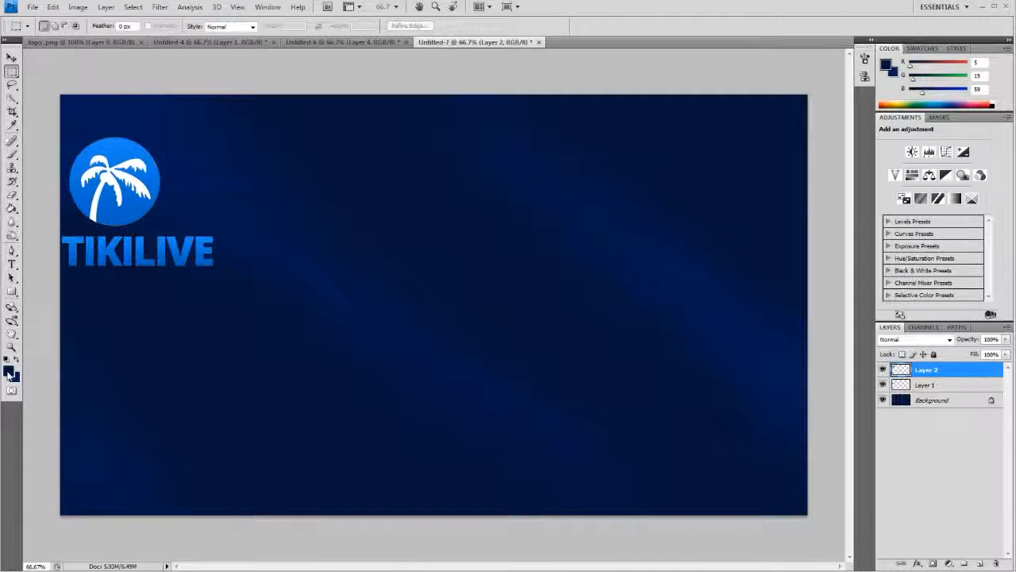
- In Photoshop, copy the foreground color's hex code 05133b from the Color Picker and close it without changes
click(10, 372)
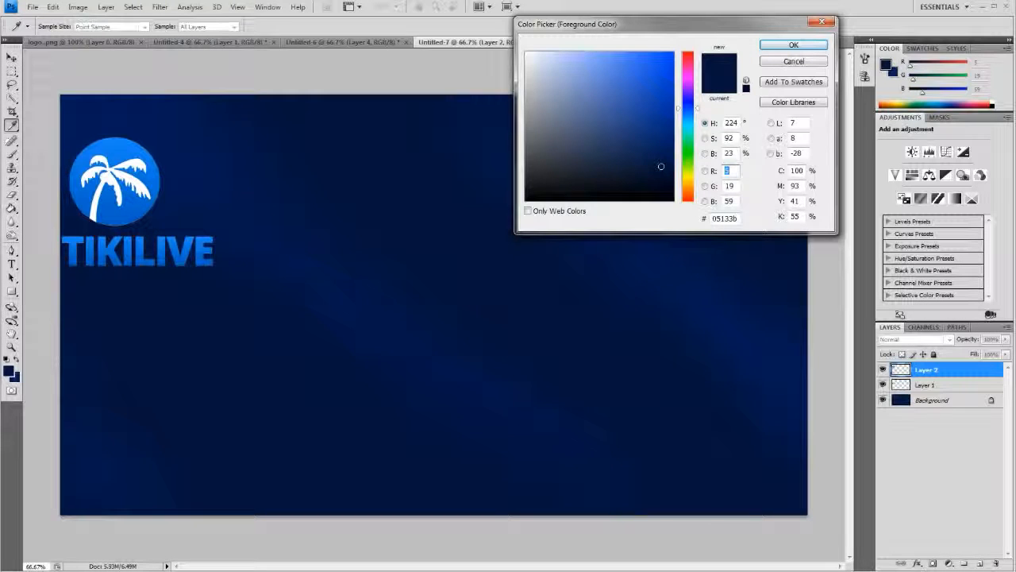
double_click(731, 219)
right_click(729, 217)
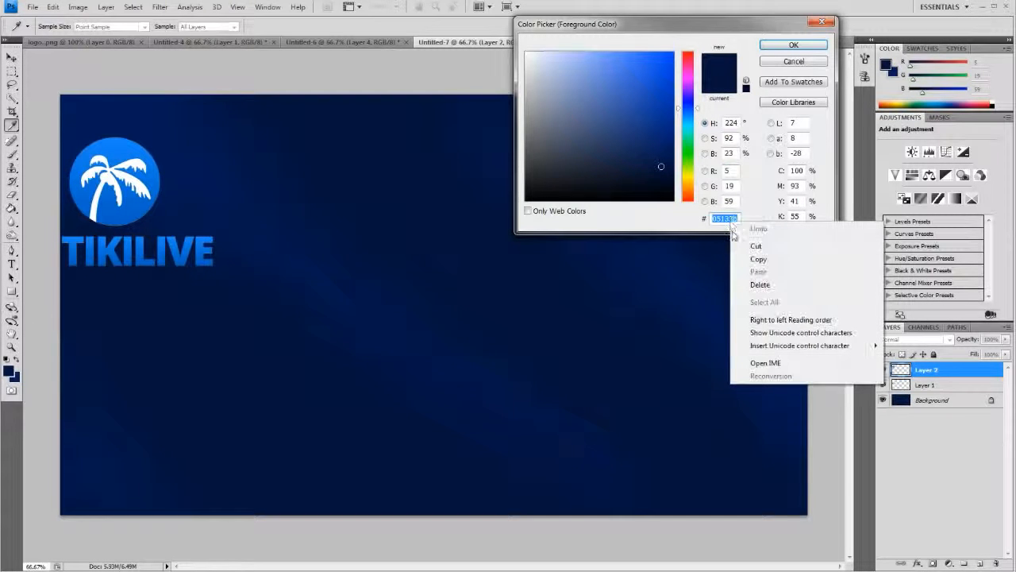
click(742, 260)
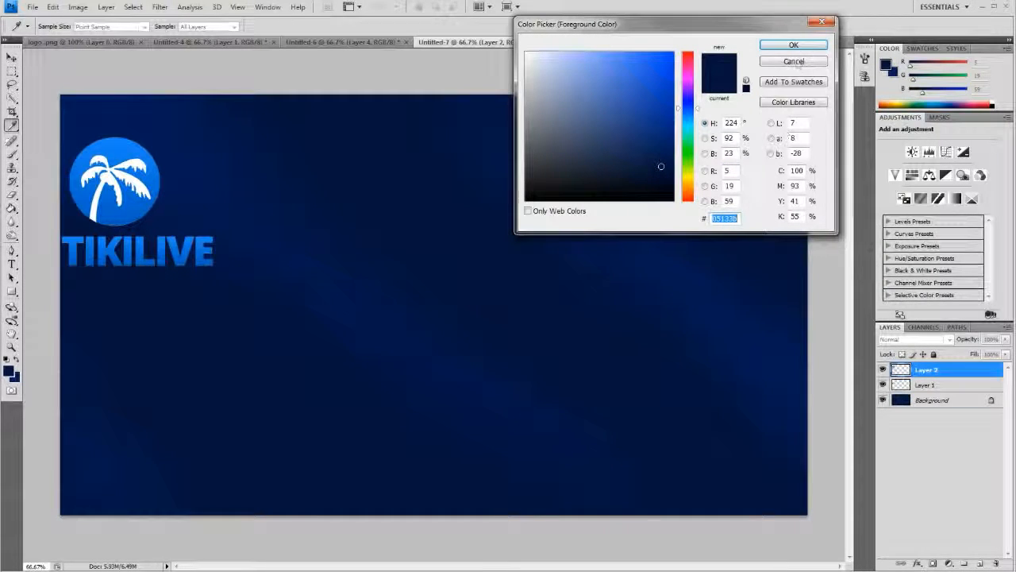
click(794, 61)
key(m)
- Back in the TikiLIVE theme form, paste 05133b as the page background color and open the theme preview dialog
key(alt+Tab)
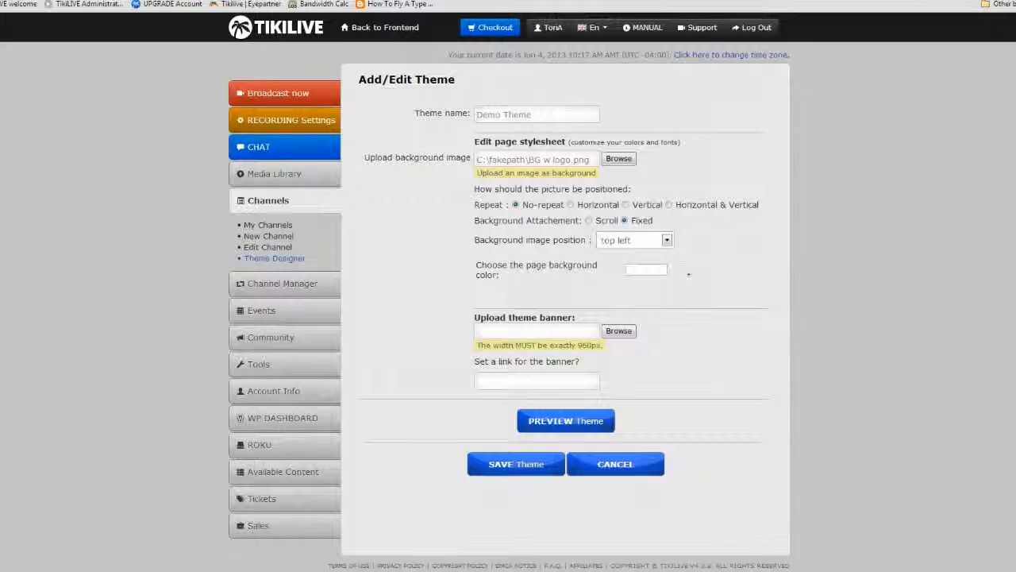
right_click(649, 272)
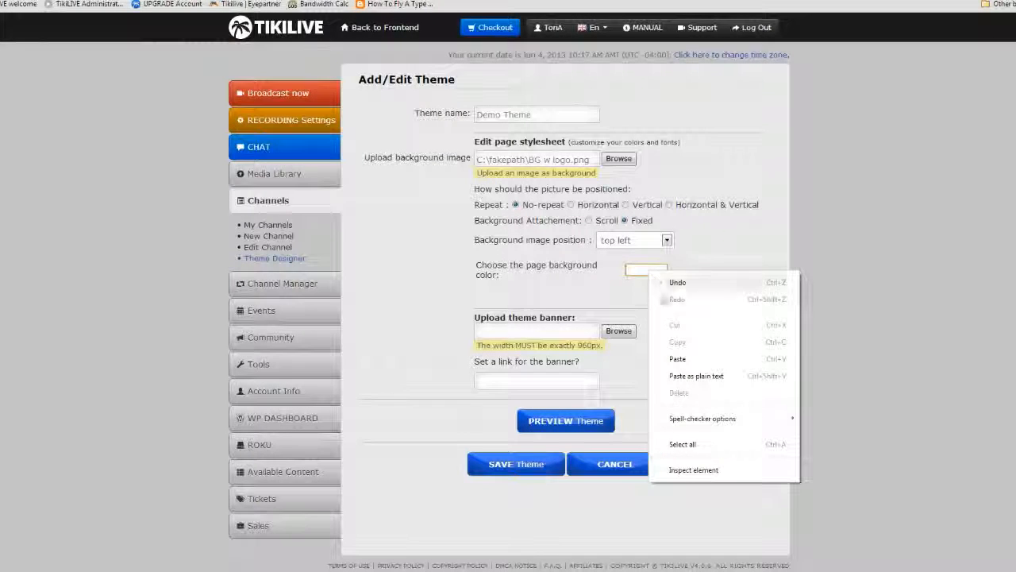
click(677, 358)
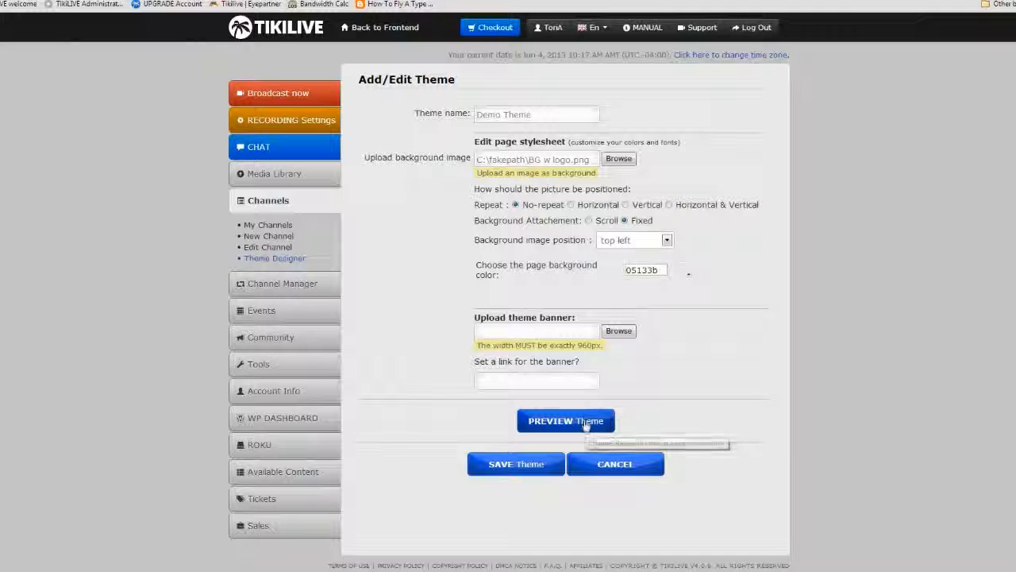
click(586, 427)
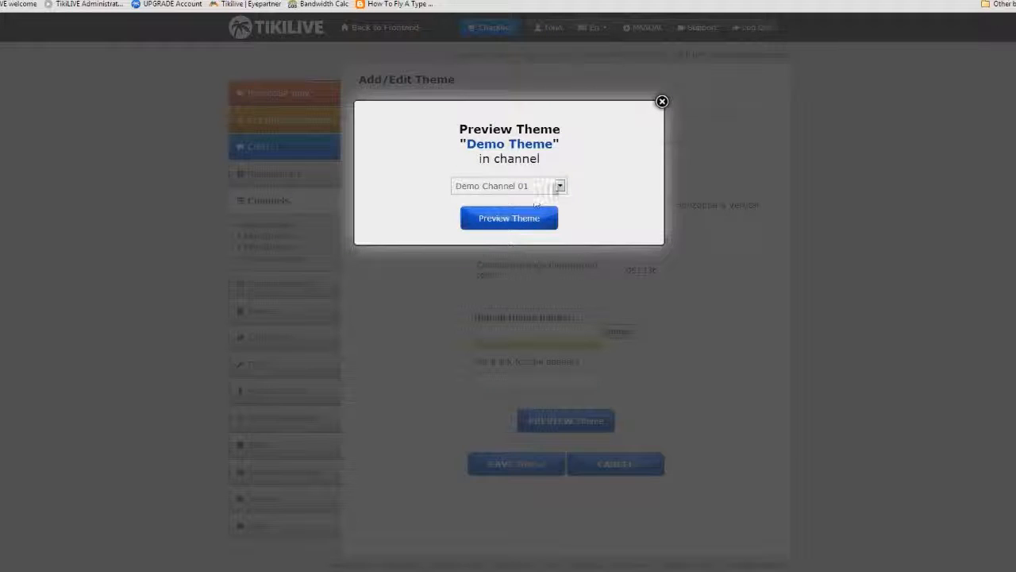
- Preview the Demo Theme in Demo Channel 01
click(524, 216)
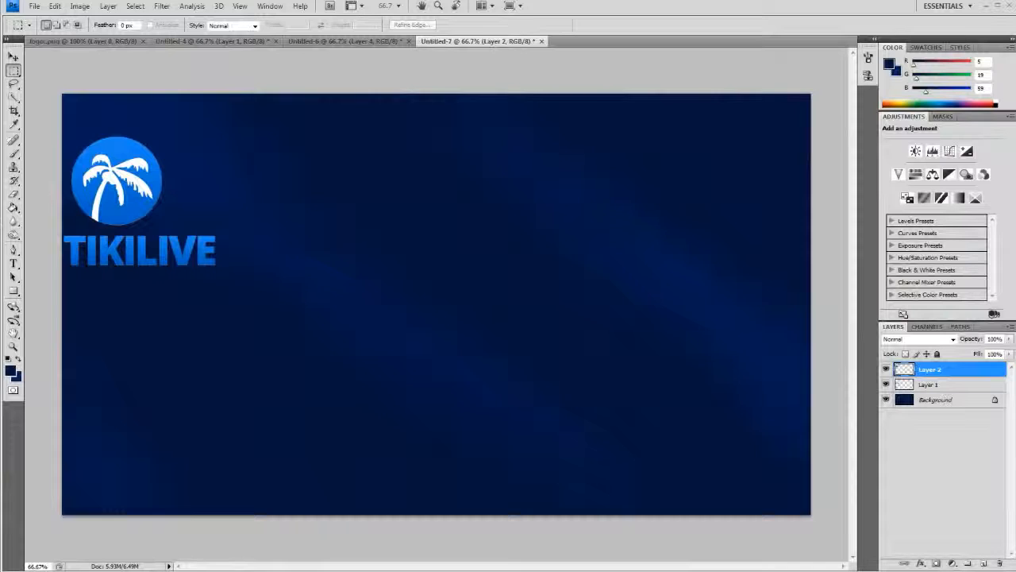
- In Photoshop, narrow the TIKILIVE lettering on Layer 1 to about 93% width and compare it with the channel preview
right_click(181, 256)
click(959, 386)
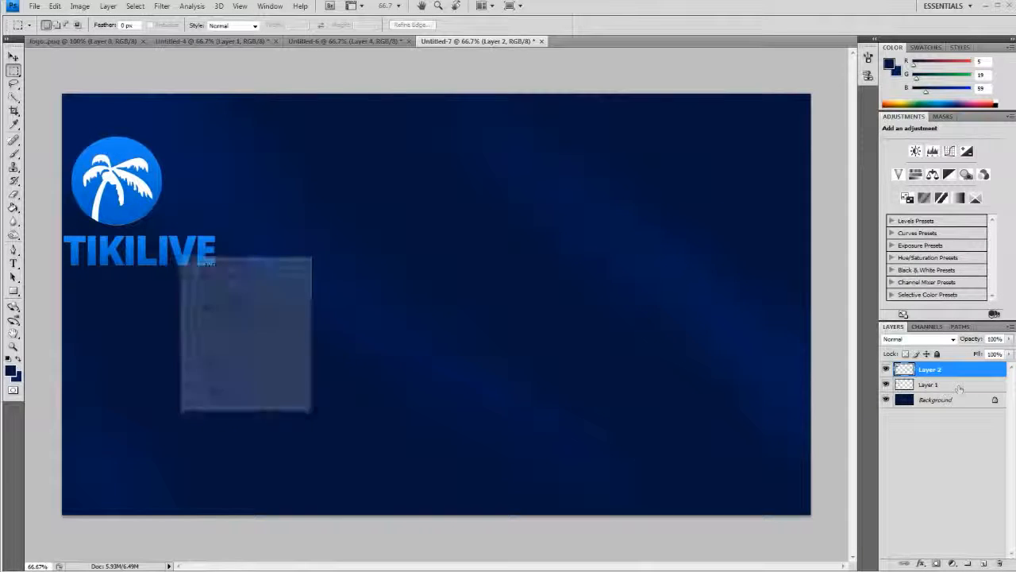
right_click(163, 254)
click(205, 357)
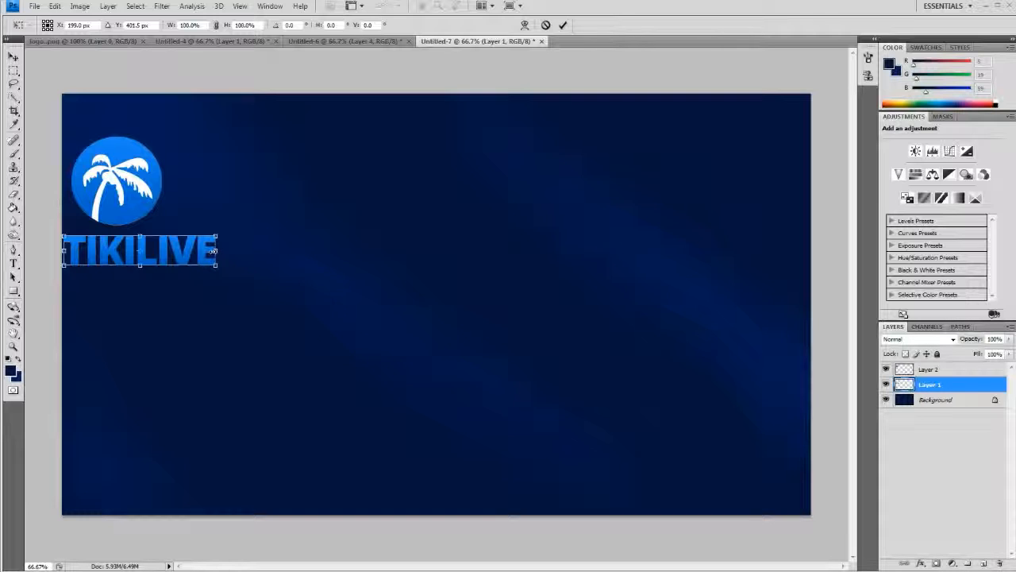
drag(213, 251, 205, 252)
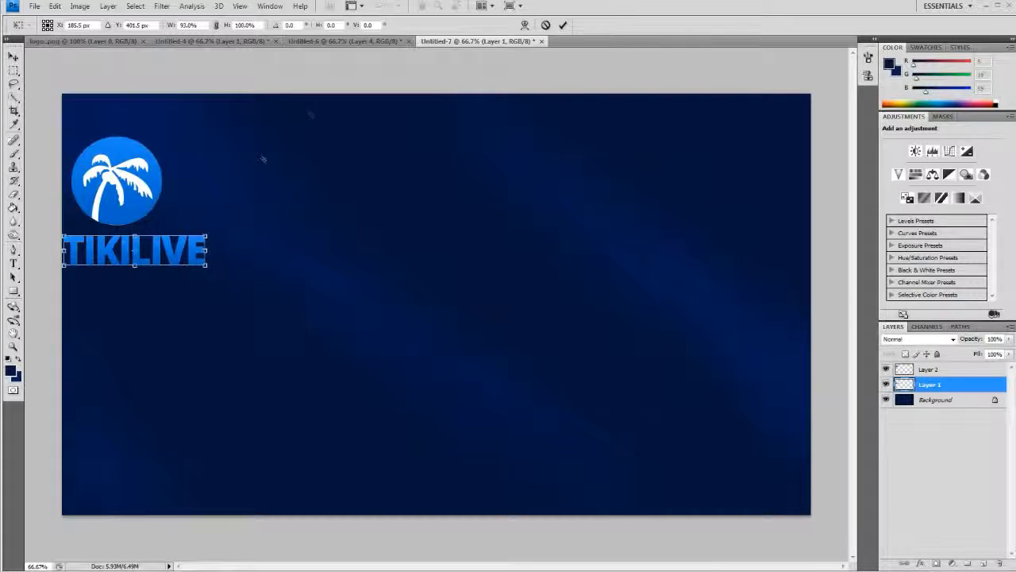
click(562, 26)
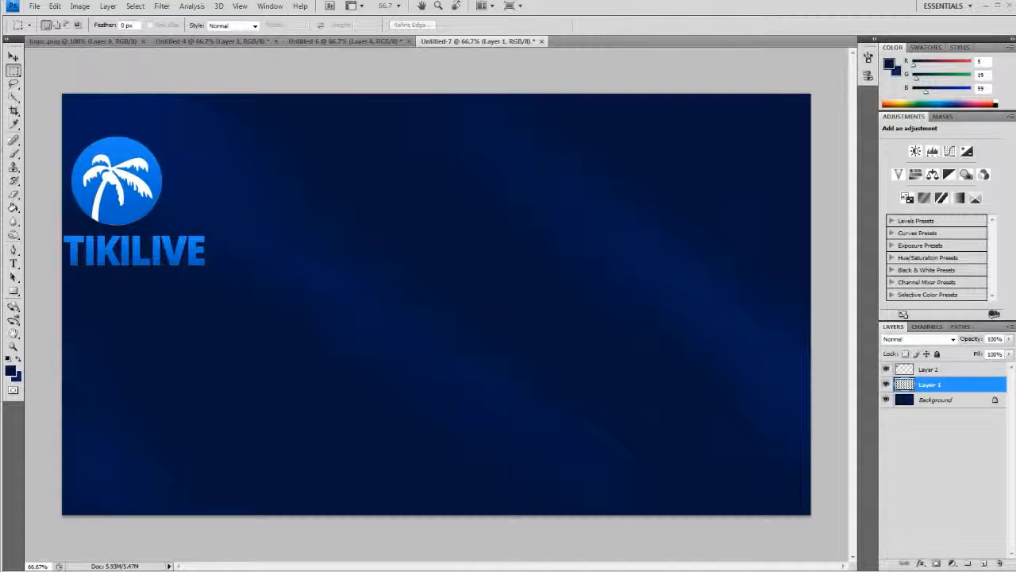
click(35, 119)
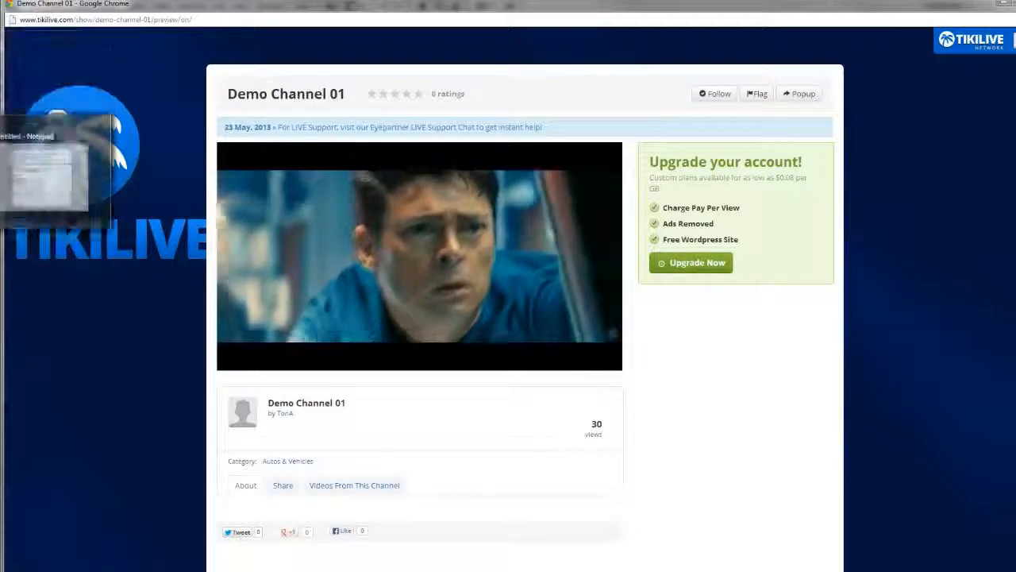
click(3, 226)
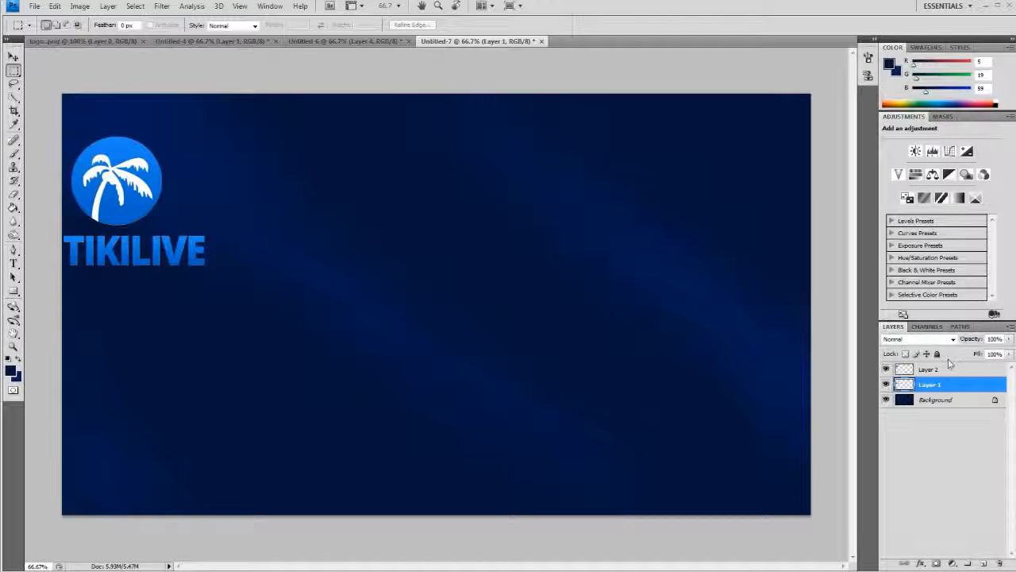
- Scale the palm tree emblem on Layer 2 proportionally to about 118% and center it above the TIKILIVE lettering
click(940, 372)
right_click(124, 192)
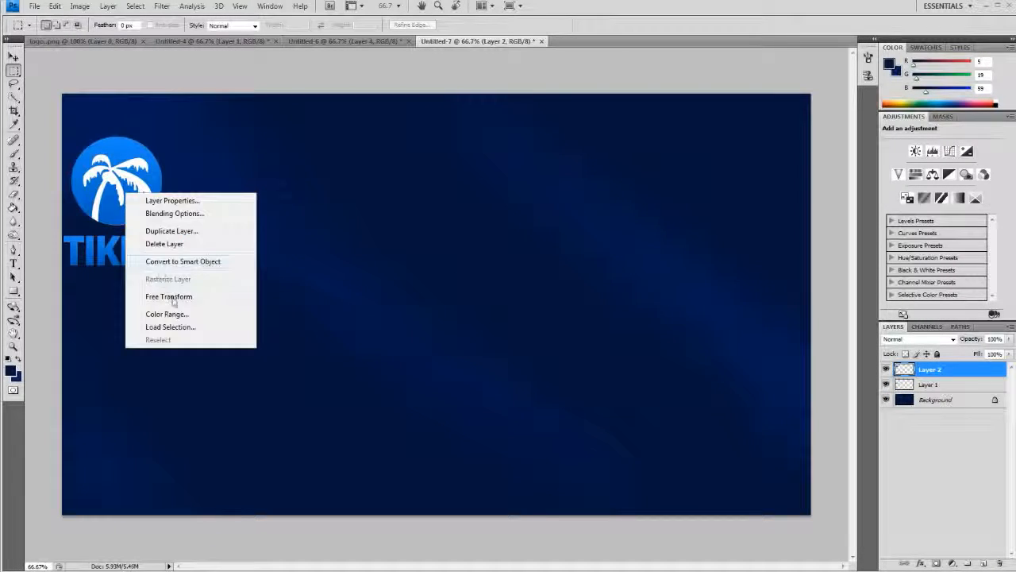
click(167, 300)
drag(171, 131, 184, 121)
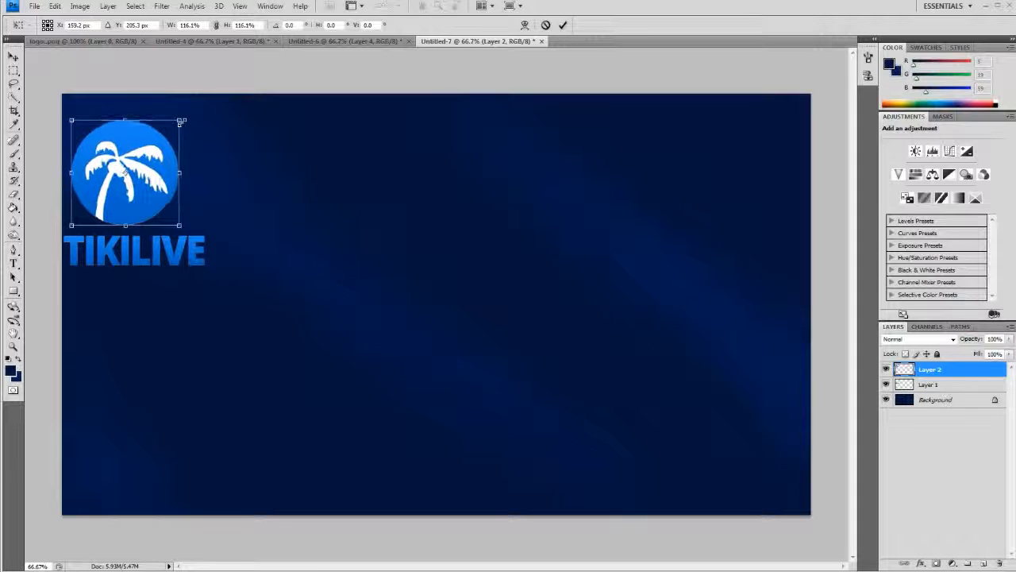
drag(143, 174, 153, 179)
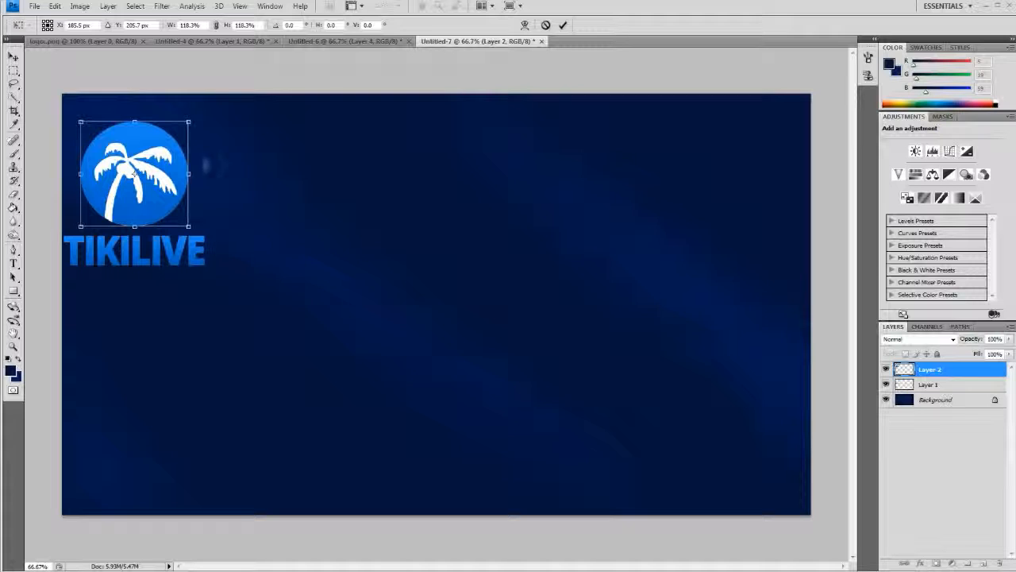
click(563, 25)
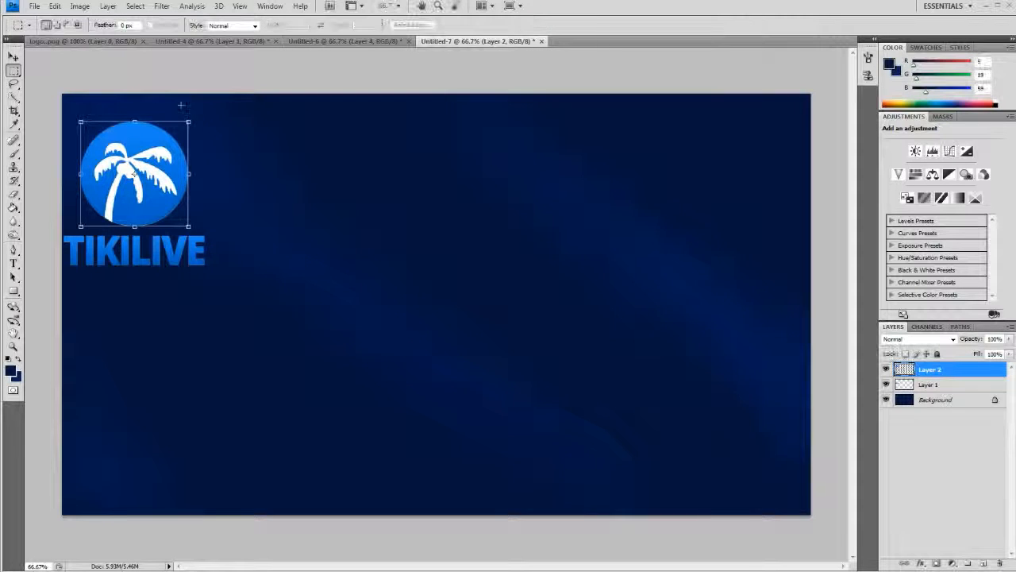
- Save the edited background as a PNG, overwriting the existing "BG w logo" file and accepting the PNG options
click(30, 9)
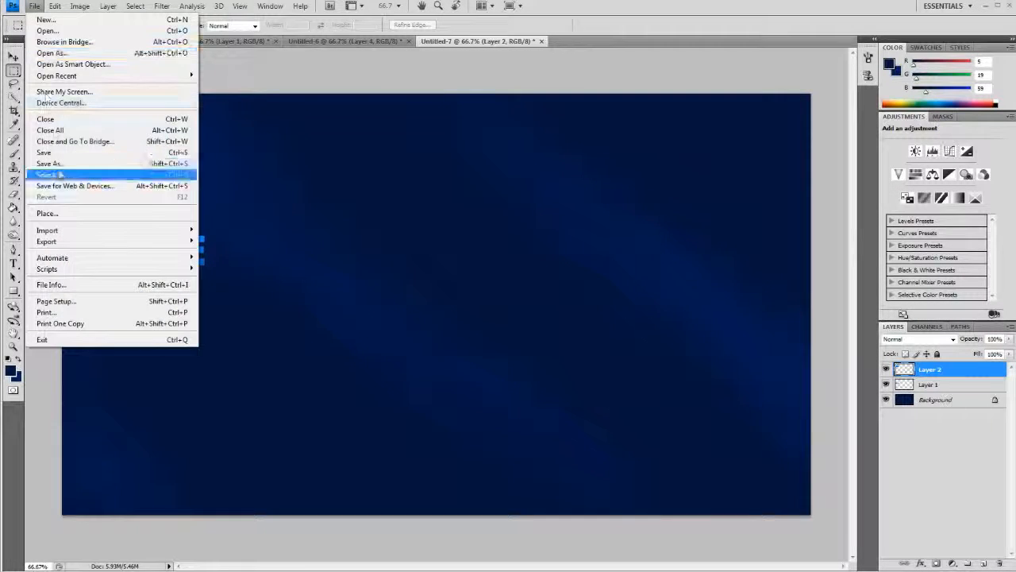
click(72, 172)
click(548, 276)
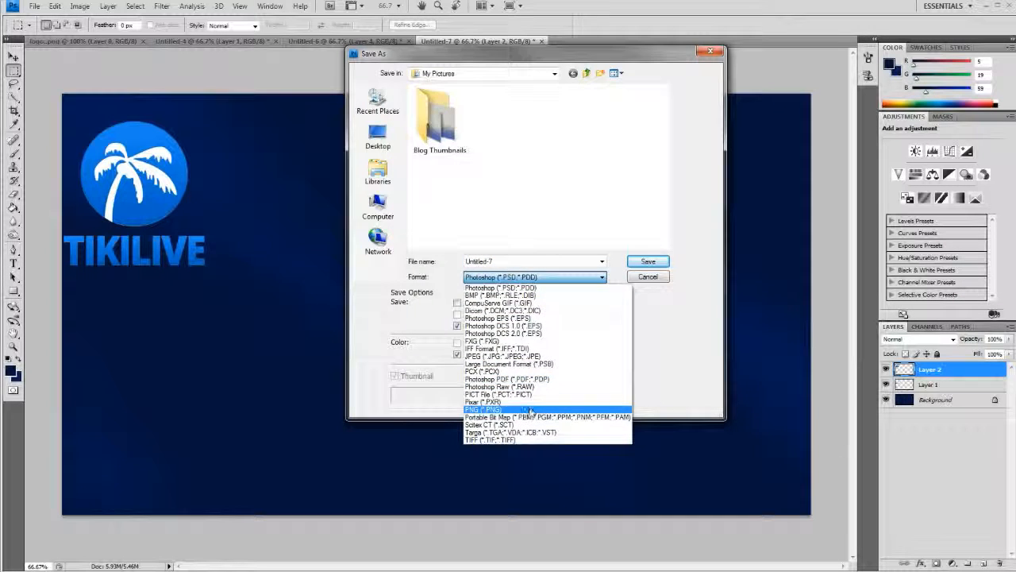
click(485, 409)
click(501, 127)
key(Return)
click(502, 198)
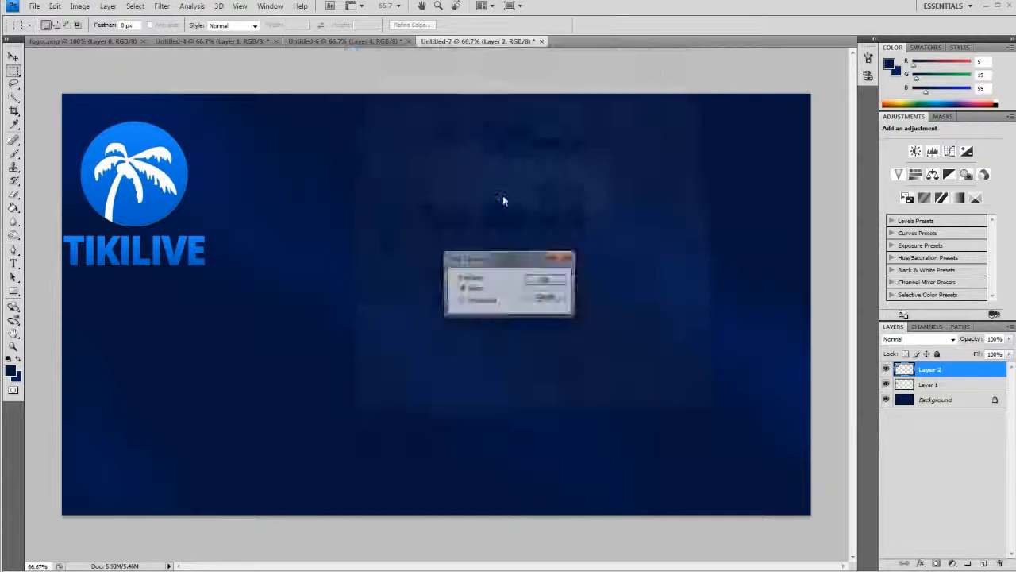
click(560, 279)
- In the TikiLIVE theme form in the browser, choose the "BG w logo" background image again and preview the theme in Demo Channel 01
mouse_move(3, 83)
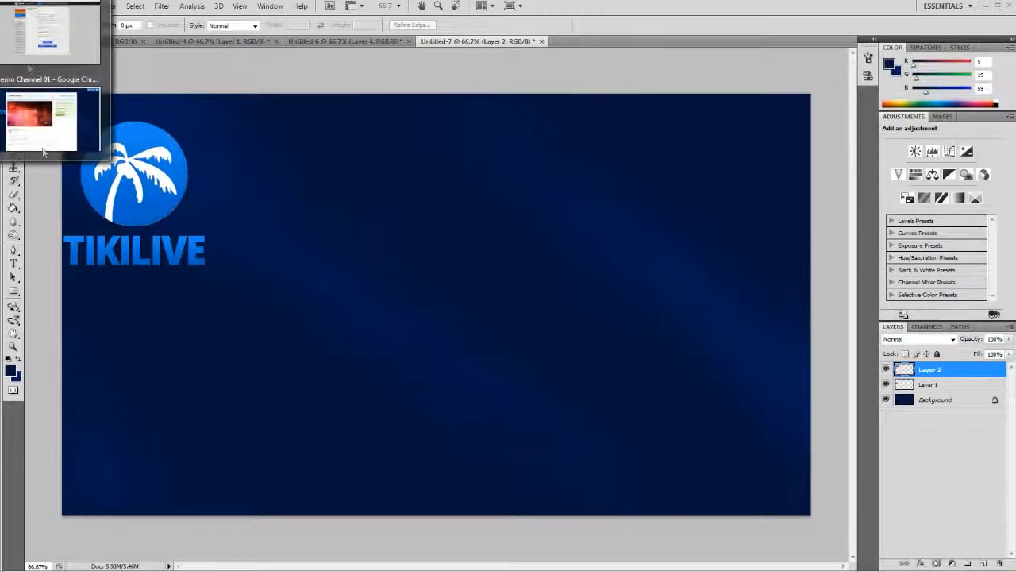
click(45, 40)
click(607, 140)
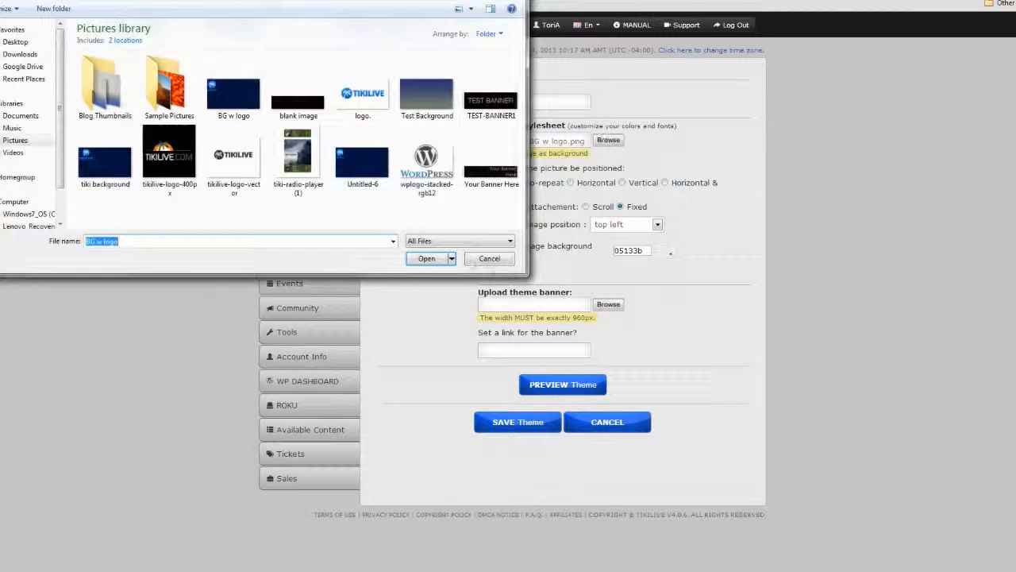
double_click(213, 70)
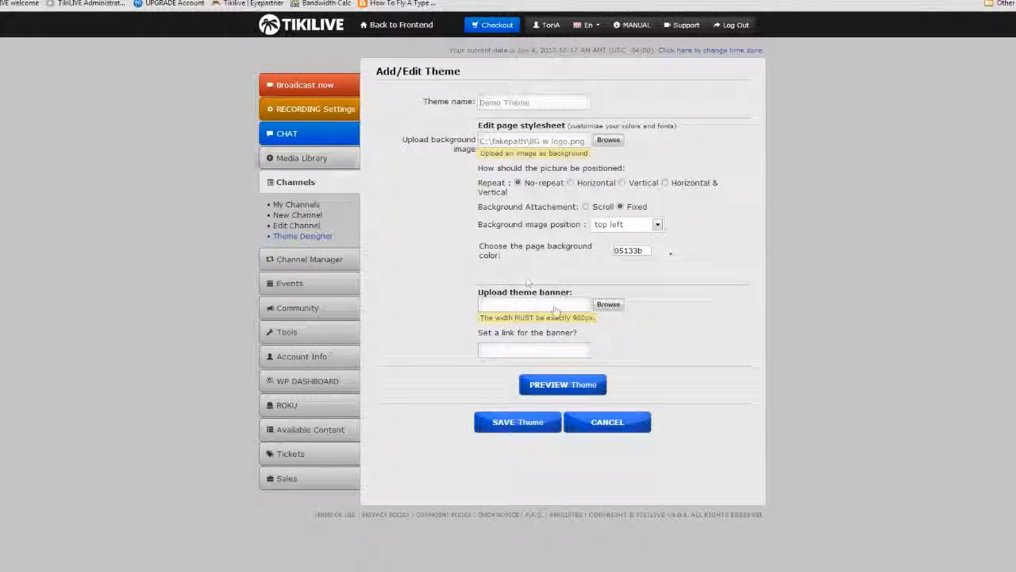
click(585, 385)
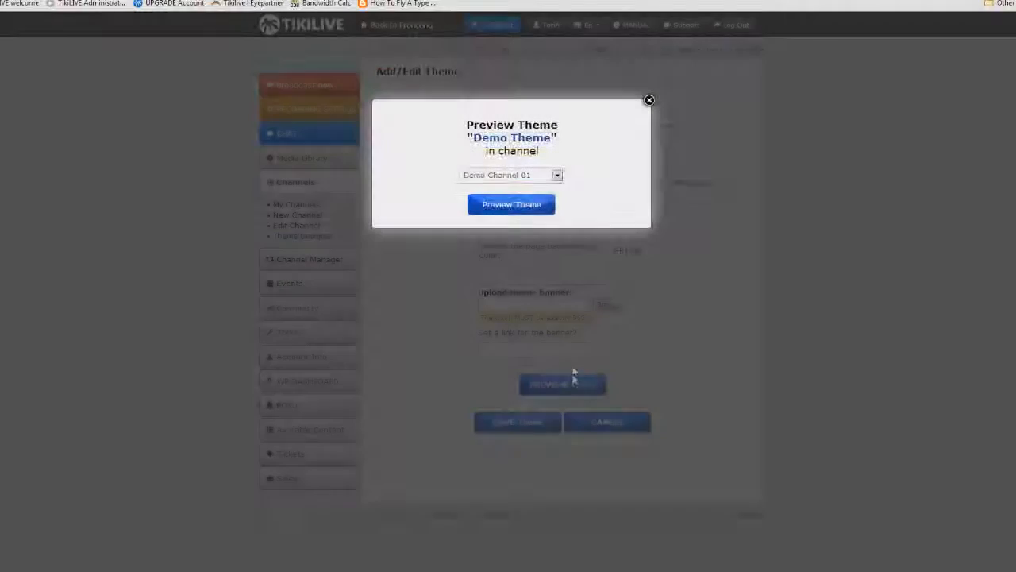
click(512, 205)
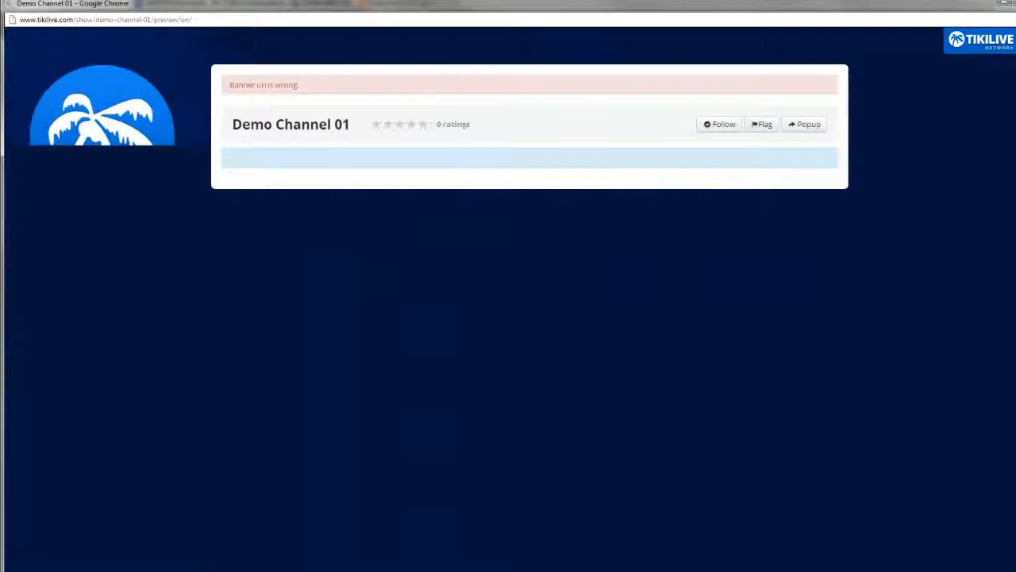